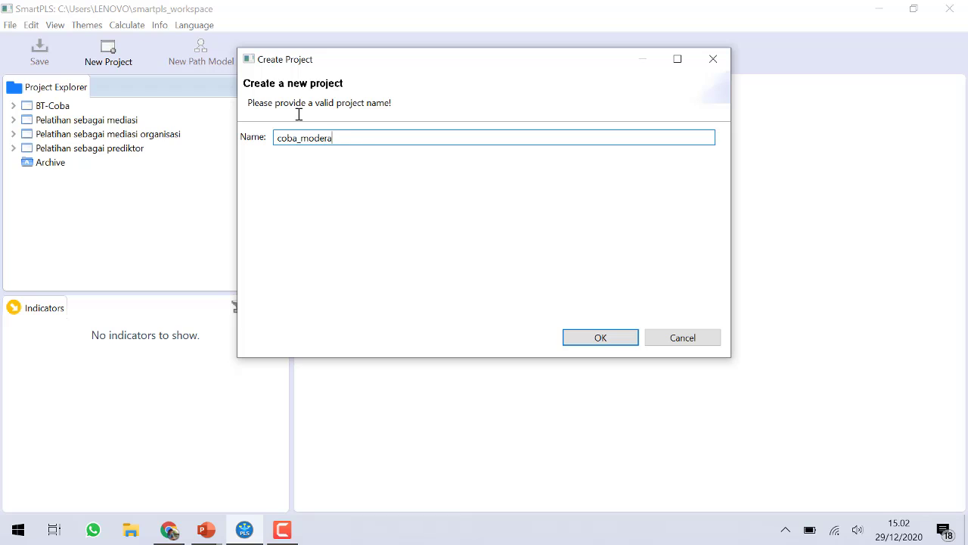
Create the project coba_moderasi and import the contoh_data file from the Desktop into it
click(585, 338)
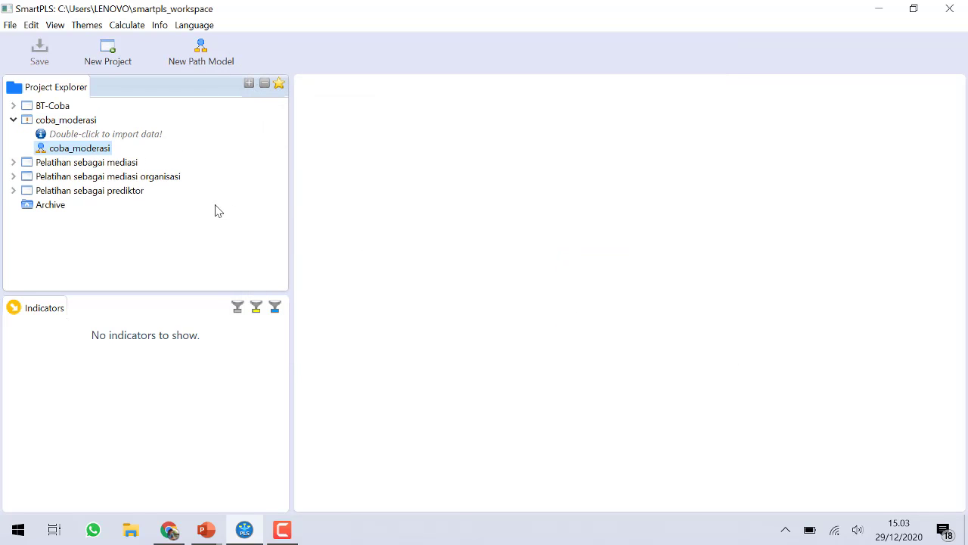
double_click(79, 136)
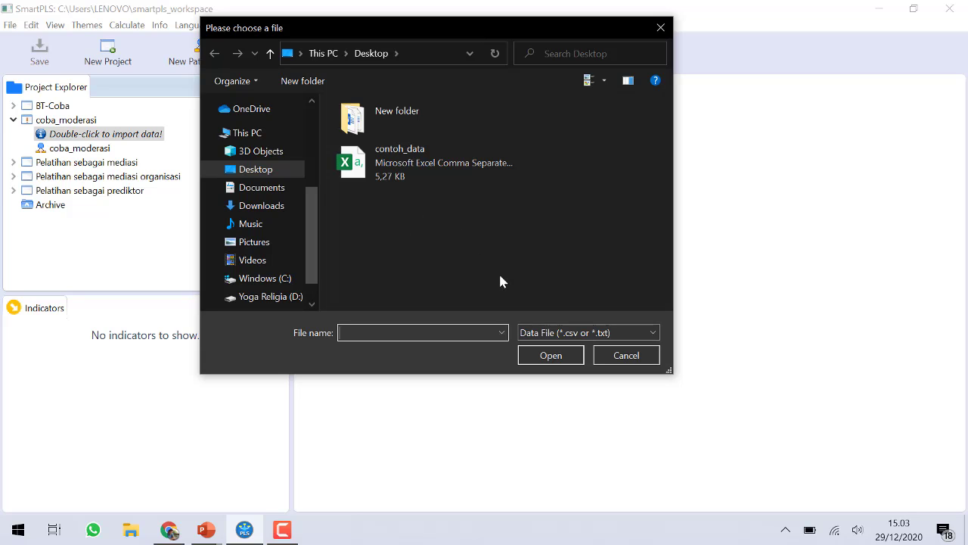
click(417, 168)
click(543, 355)
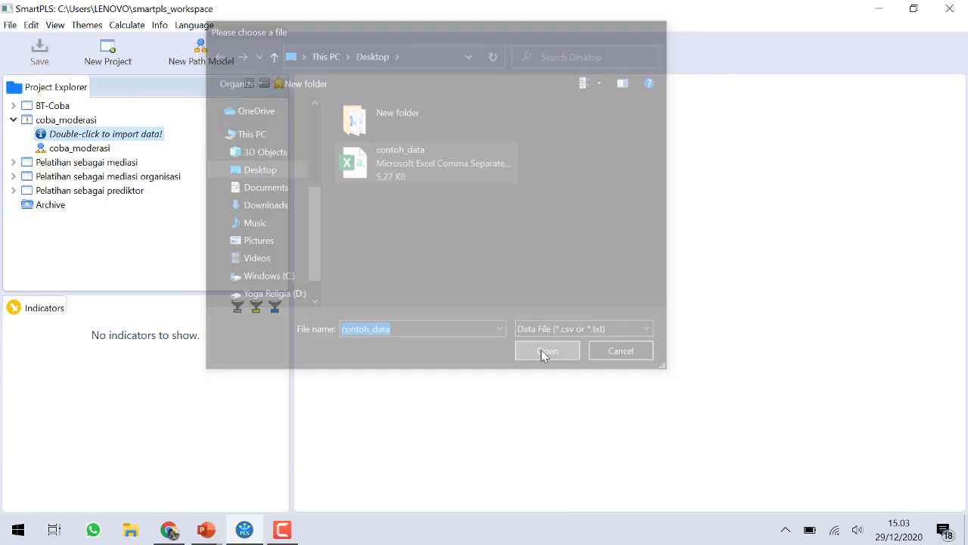
click(582, 340)
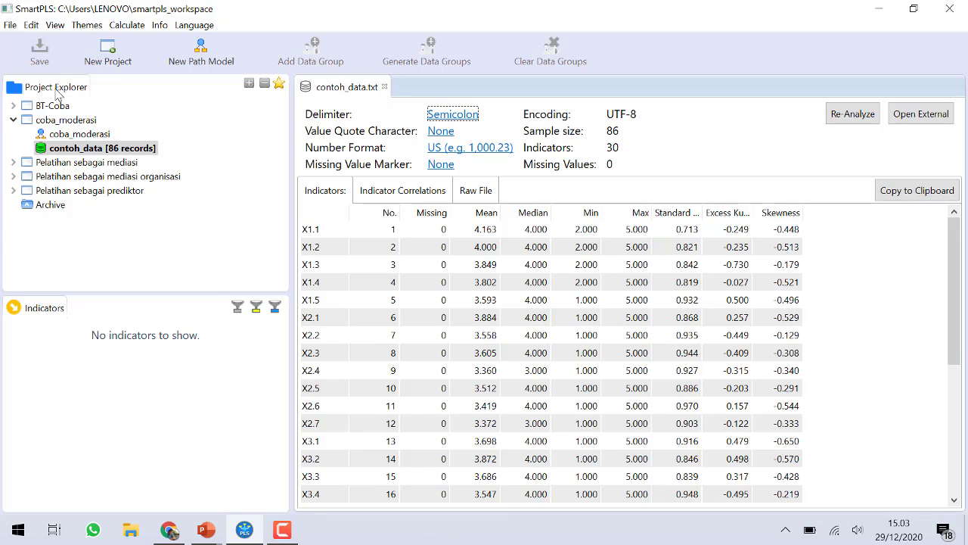
Open the coba_moderasi path model for editing and check the planned model on the PowerPoint slide
click(68, 137)
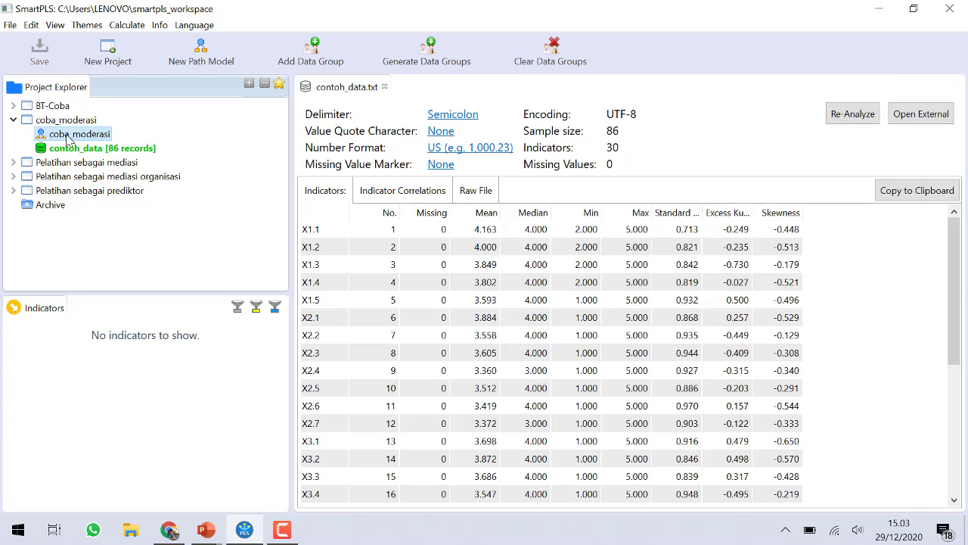
double_click(67, 137)
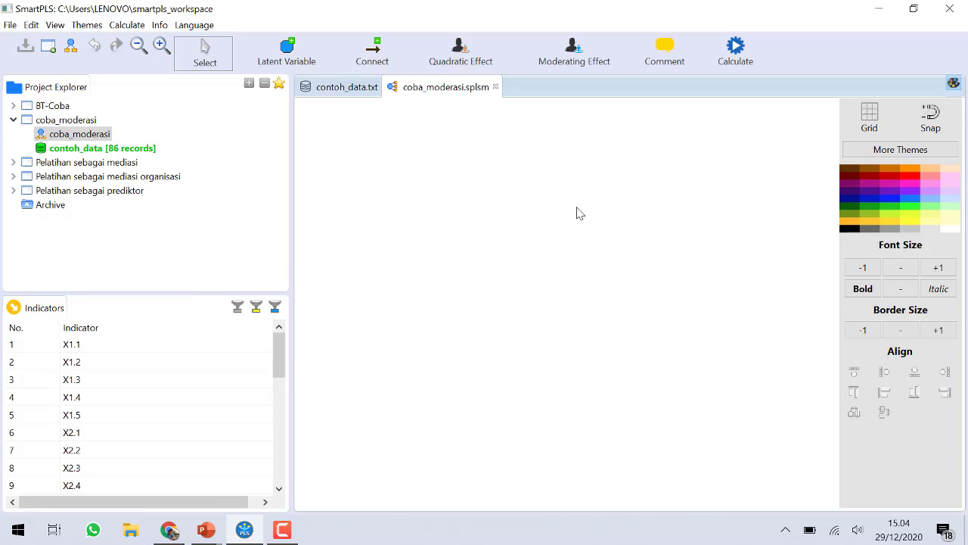
key(alt+Tab)
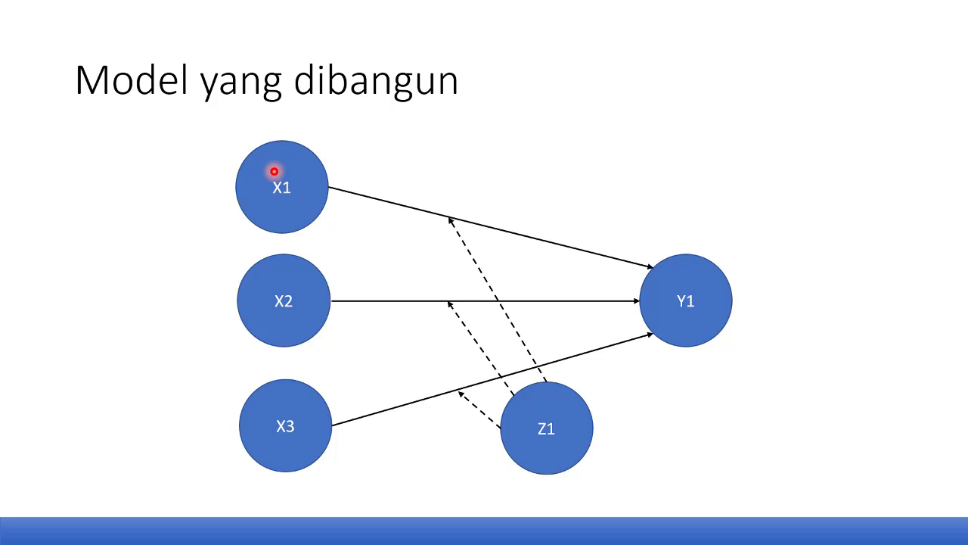
key(alt+Tab)
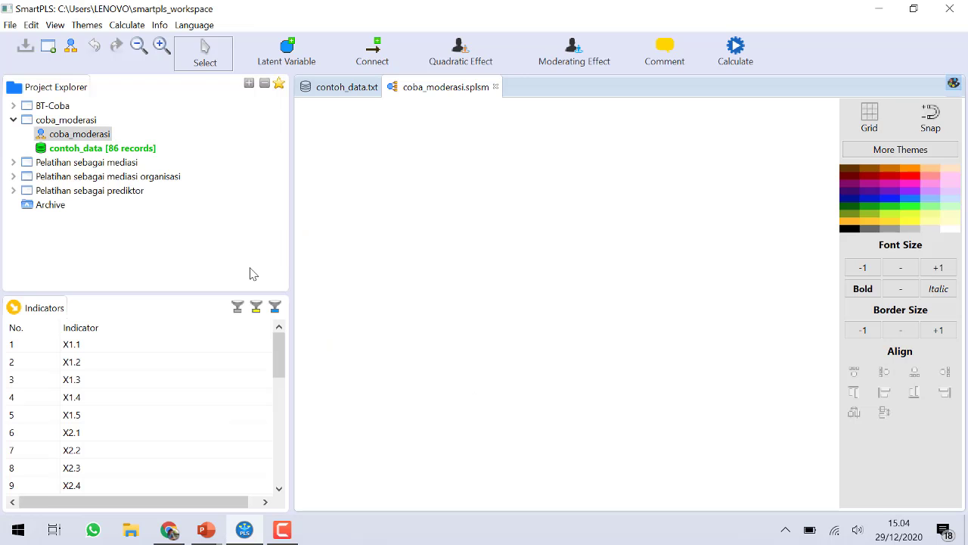
Add a latent variable with indicators X1.1 to X1.5 to the empty model and rename it X1
click(92, 347)
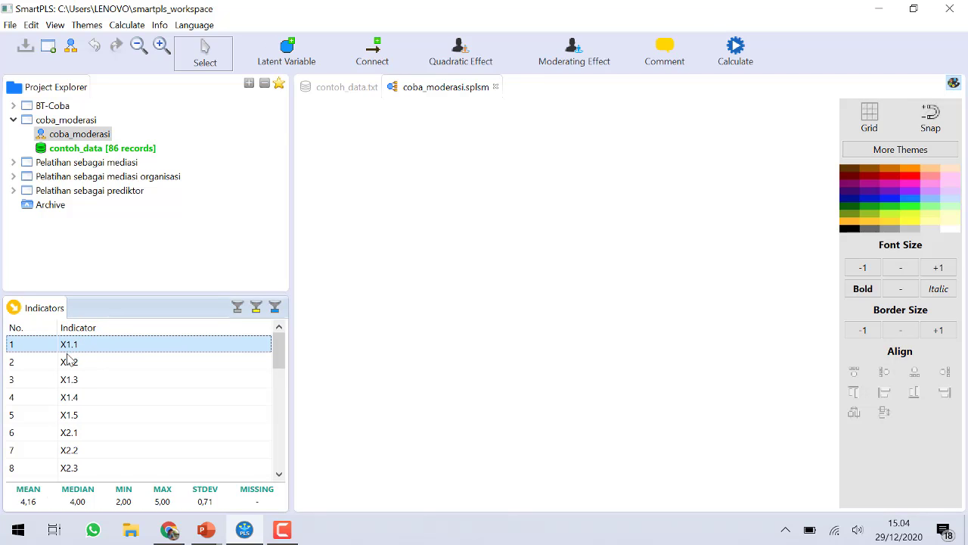
shift+click(73, 415)
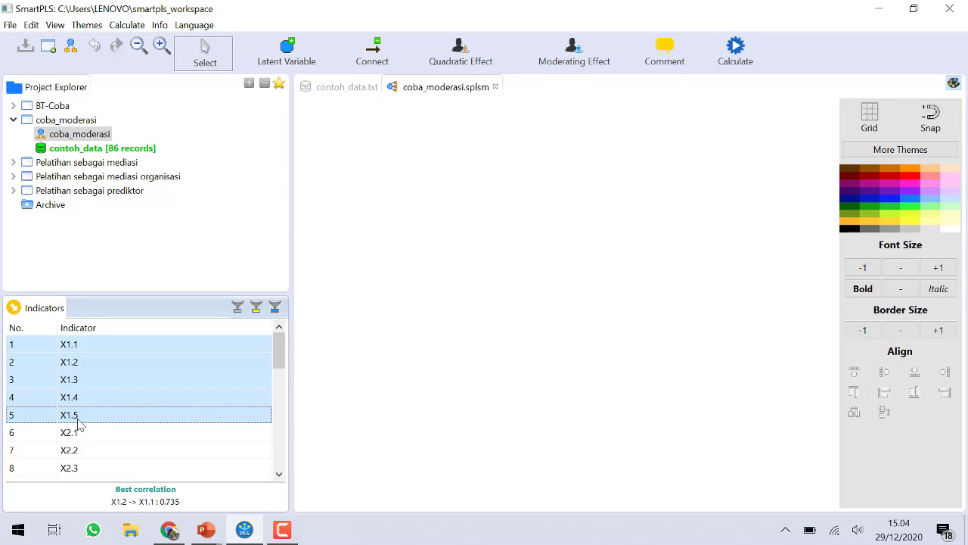
drag(78, 420, 437, 205)
right_click(442, 225)
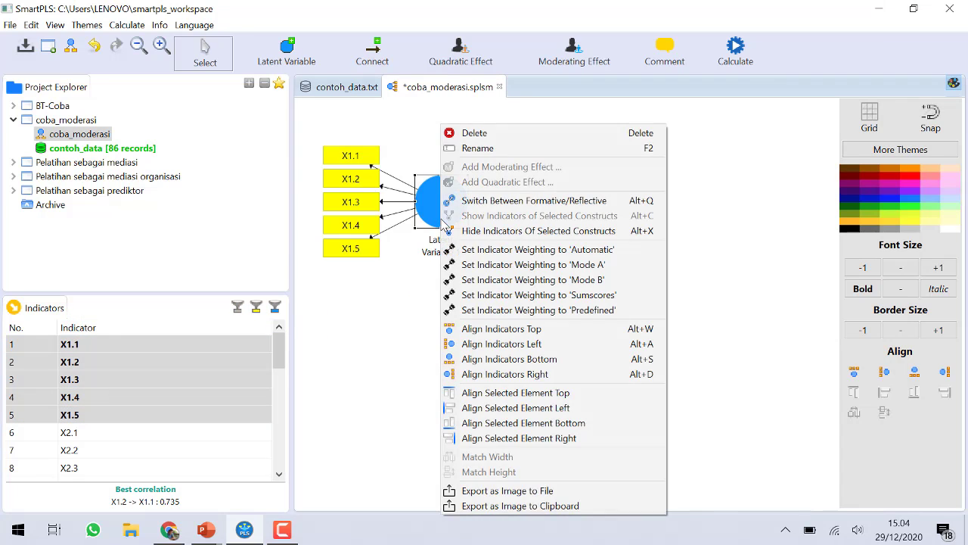
click(454, 149)
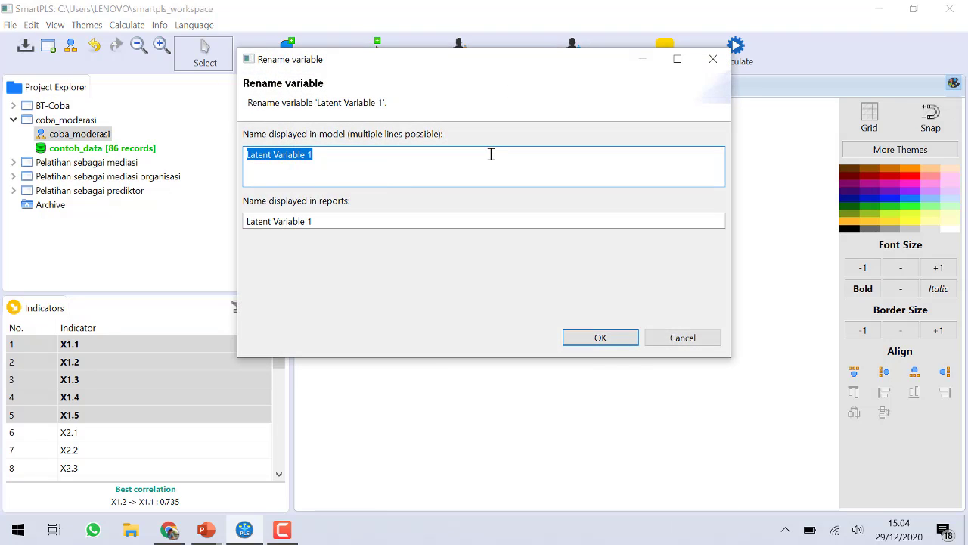
text(X1)
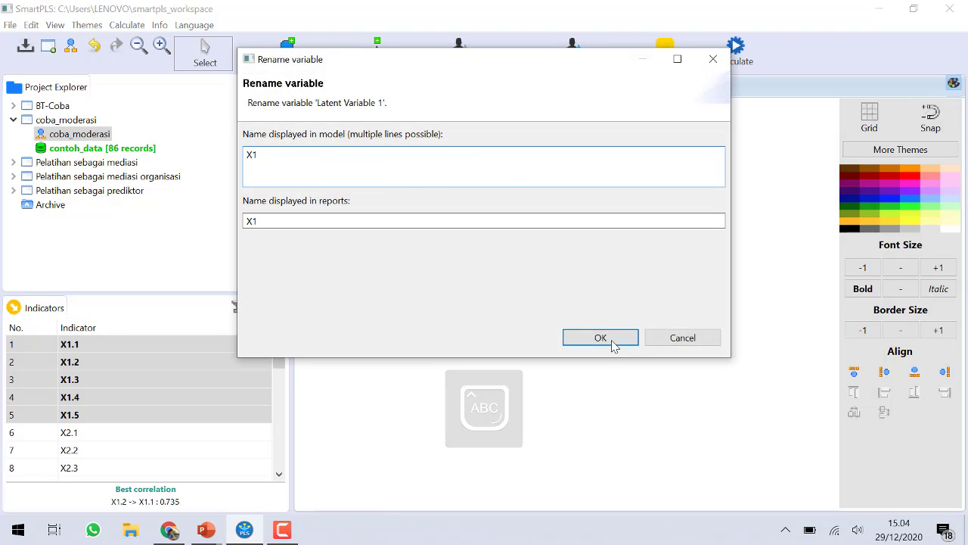
click(600, 339)
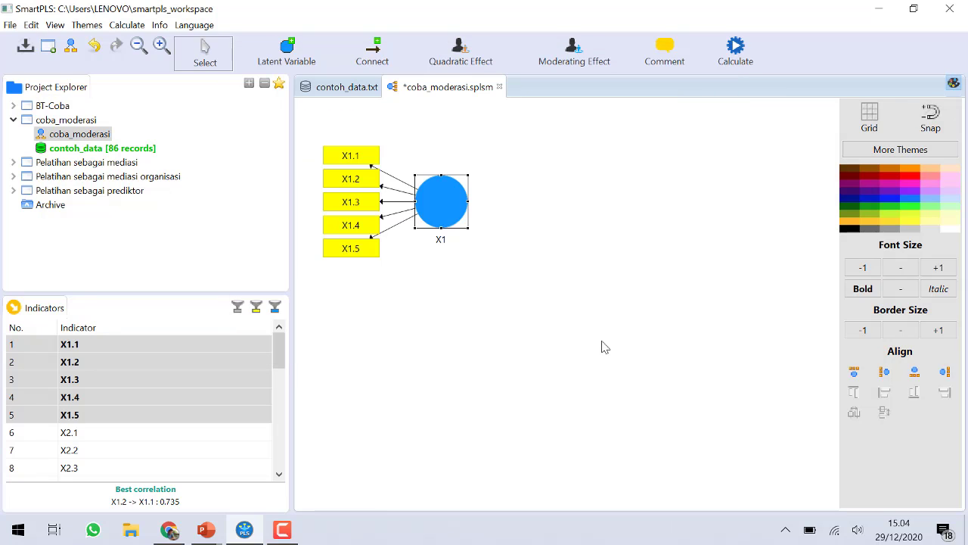
Add a latent variable with indicators X2.1 to X2.7 below X1 in the model
click(149, 431)
scroll(173, 416, down, 3)
scroll(172, 415, up, 3)
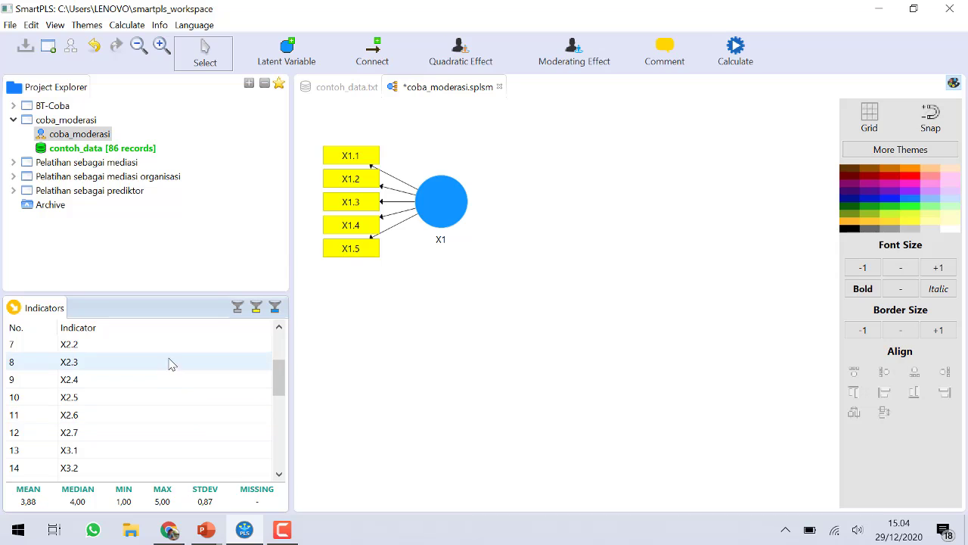
scroll(173, 355, up, 3)
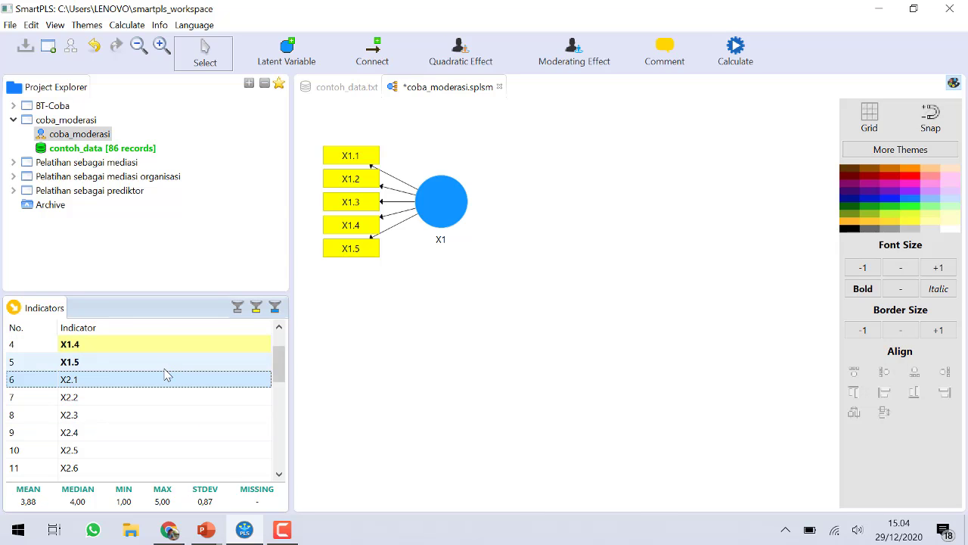
scroll(161, 390, down, 3)
scroll(143, 420, up, 1)
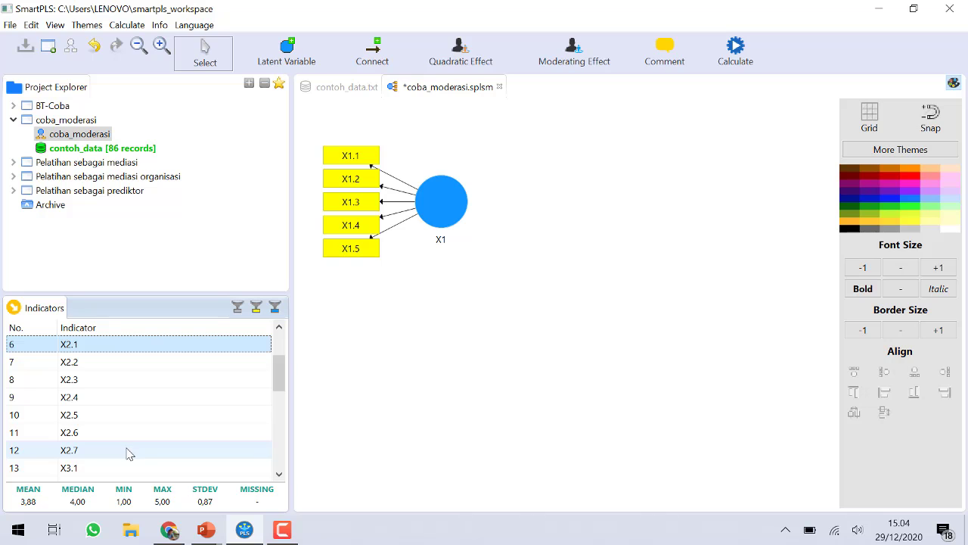
shift+click(128, 452)
drag(129, 453, 447, 350)
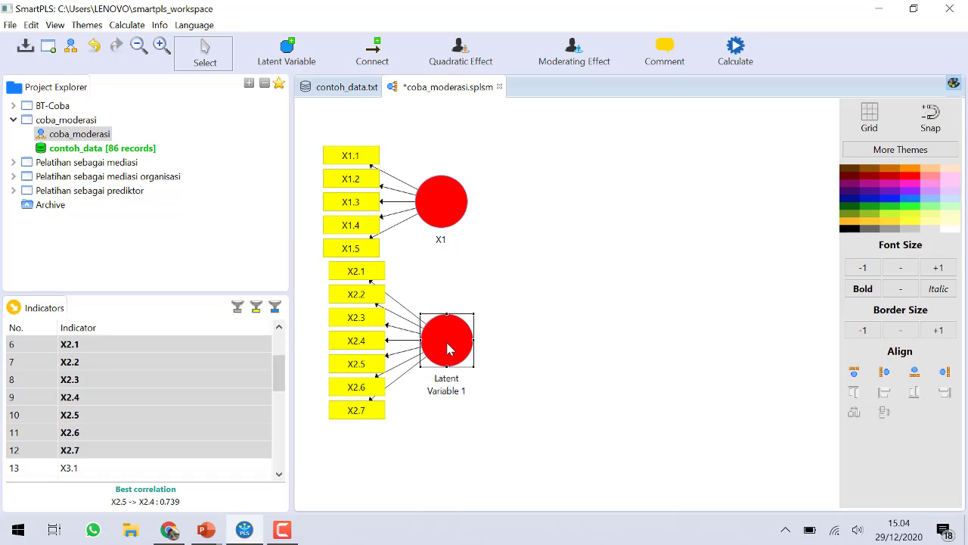
Rename the latent variable below X1 as X2 and line it up under X1
right_click(441, 353)
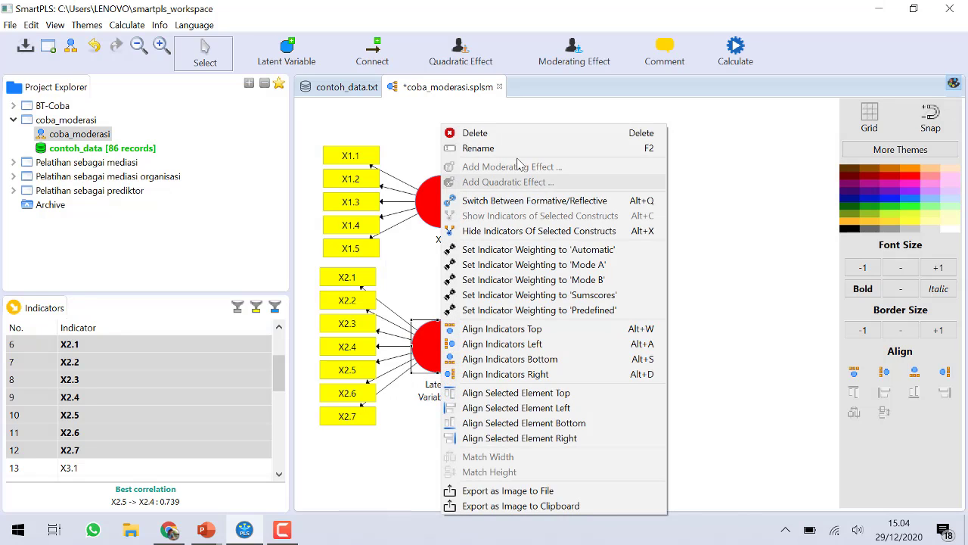
click(519, 149)
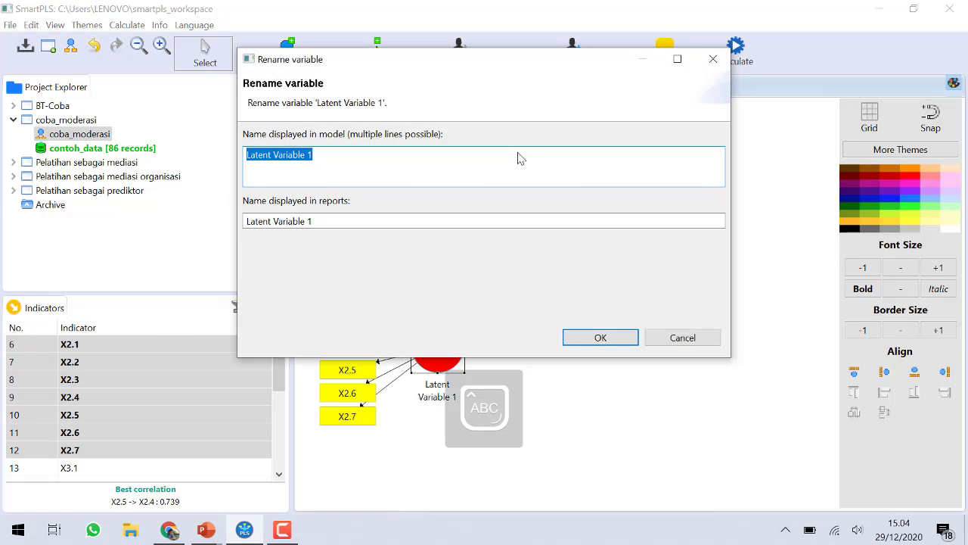
text(X2)
click(600, 337)
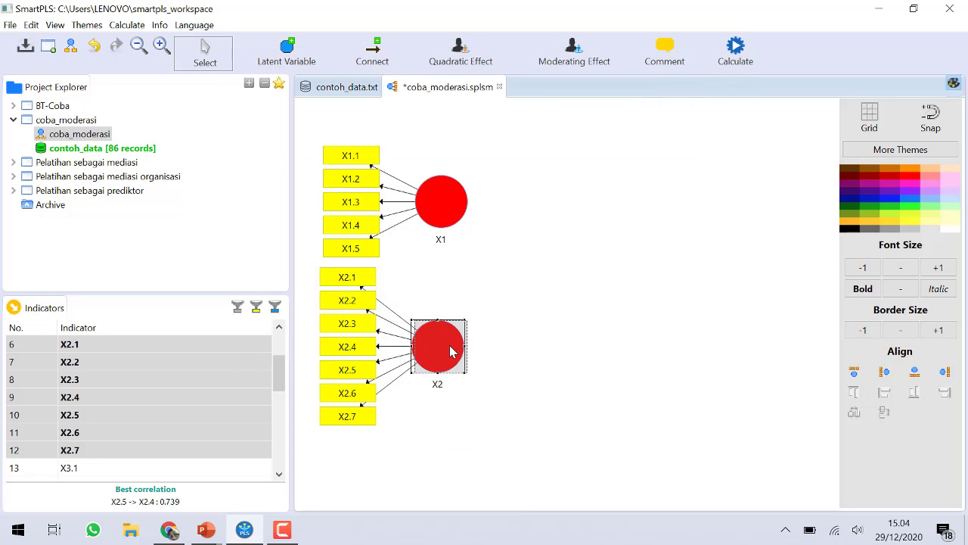
drag(450, 350, 453, 351)
Add a latent variable with indicators X3.1 to X3.5 and line it up below X2
scroll(189, 439, down, 1)
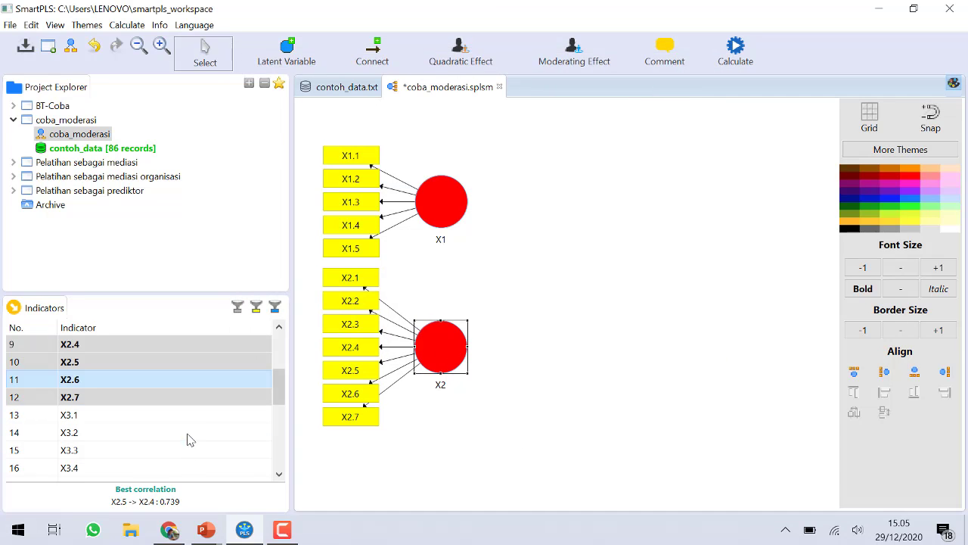
click(164, 420)
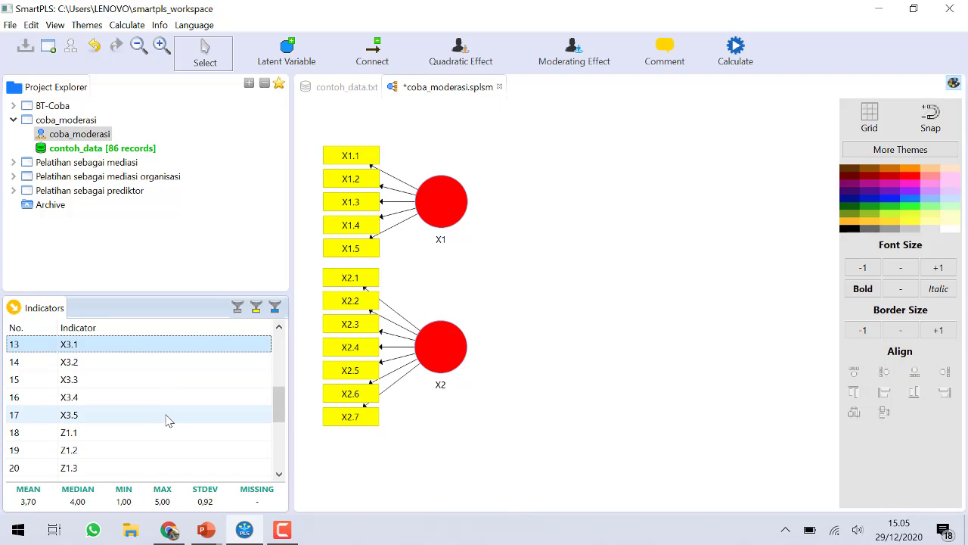
shift+click(166, 416)
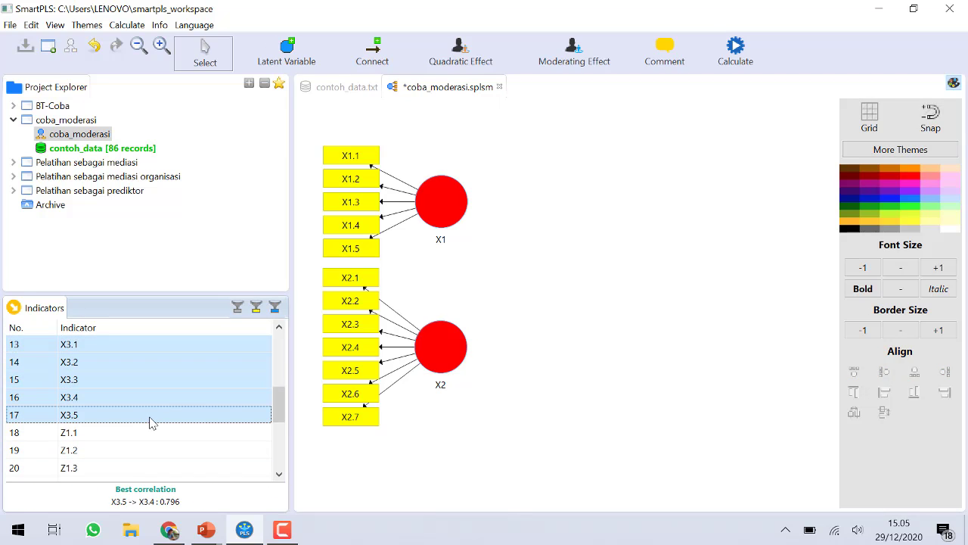
drag(151, 422, 399, 487)
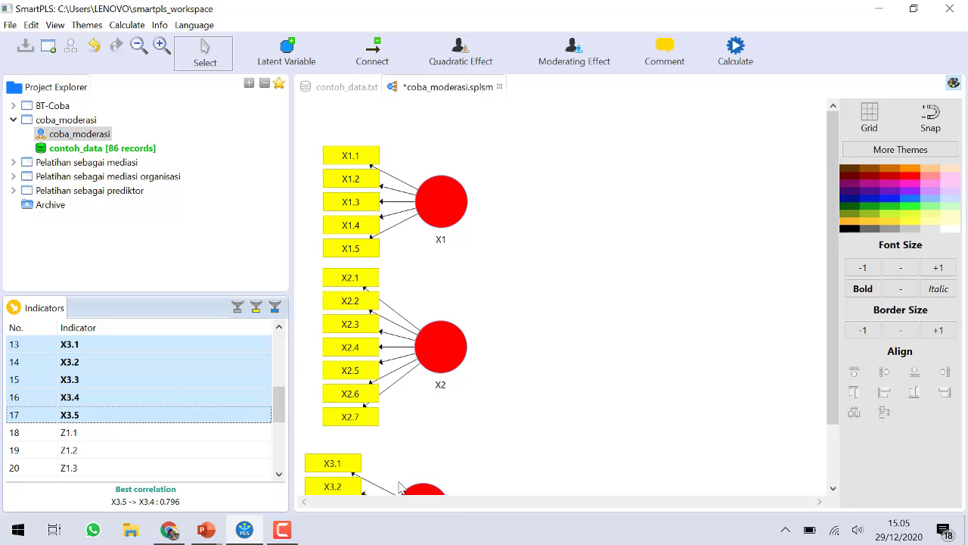
drag(428, 439, 445, 420)
Rename the latent variable below X2 as X3
right_click(450, 452)
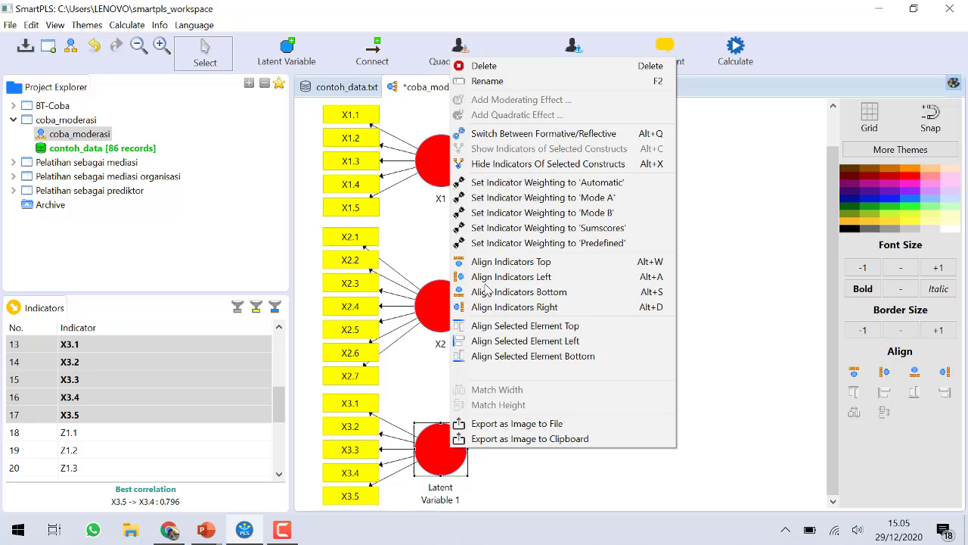
click(507, 80)
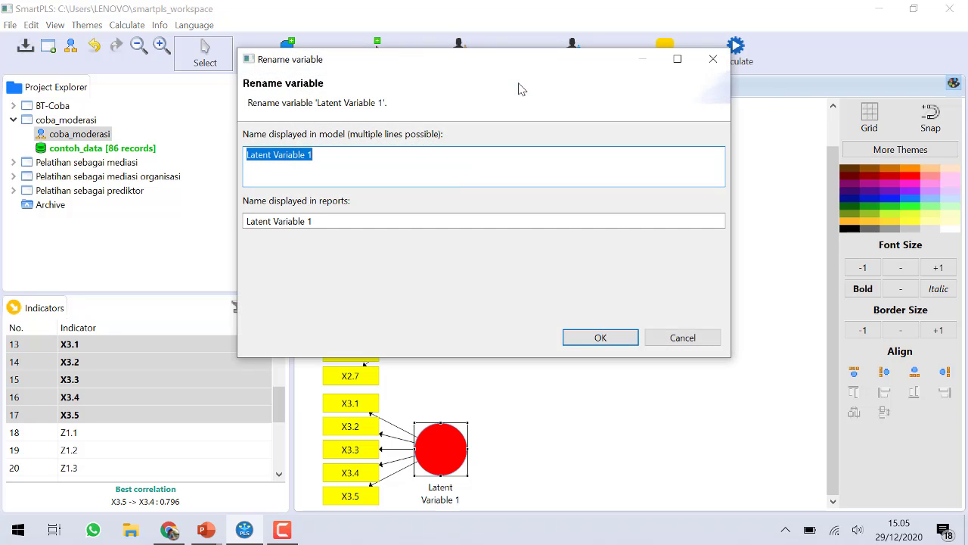
text(X3)
click(609, 337)
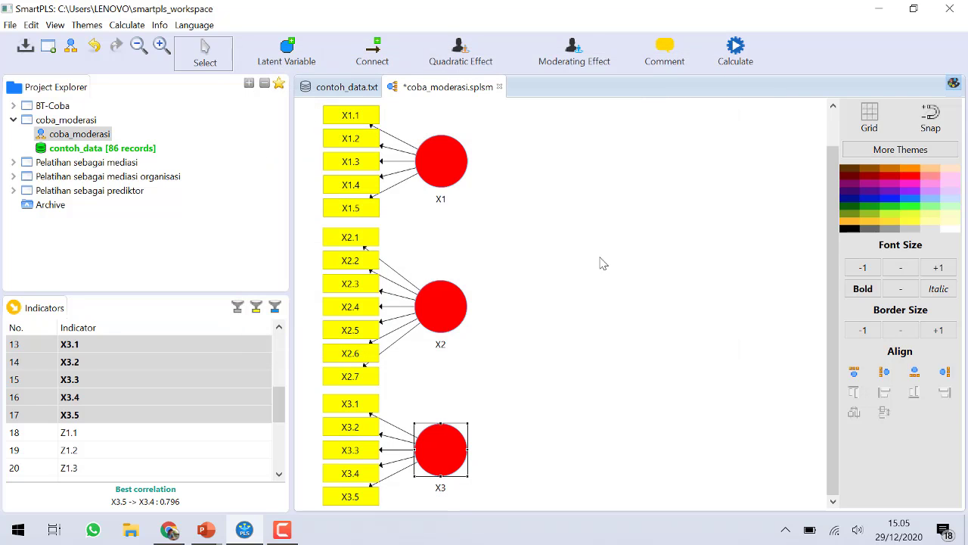
Add a latent variable with indicators Y1.1 to Y1.5 to the right of X2 and align its indicators to the right
scroll(159, 394, down, 4)
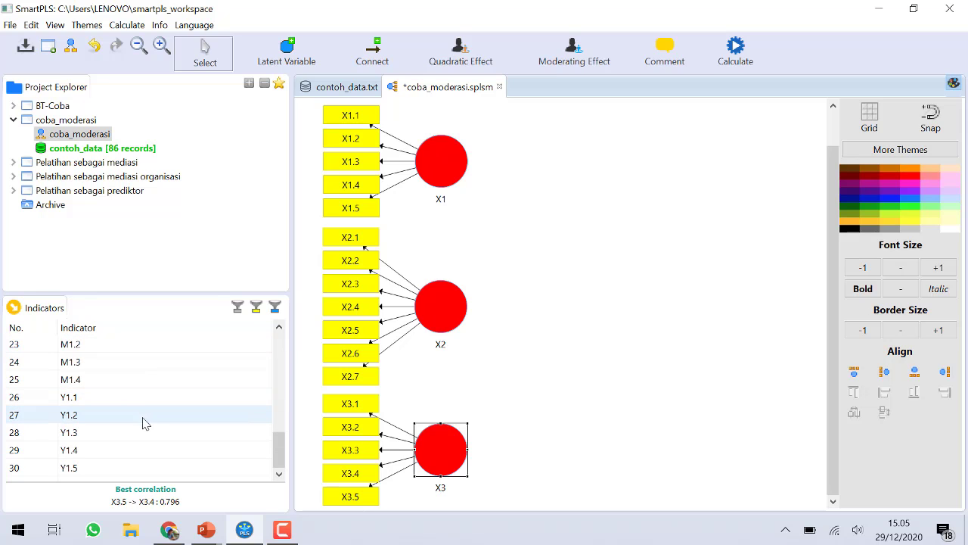
click(144, 397)
shift+click(144, 468)
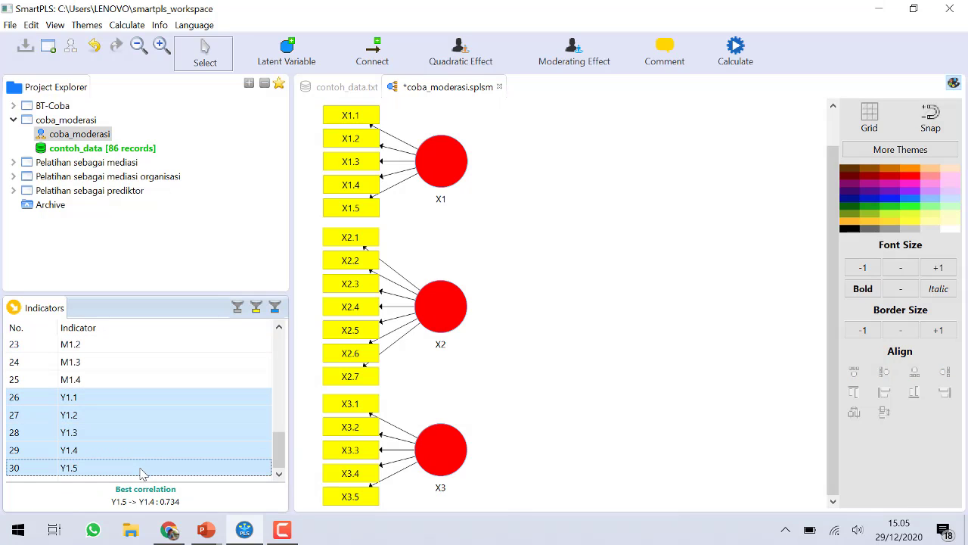
key(alt+Tab)
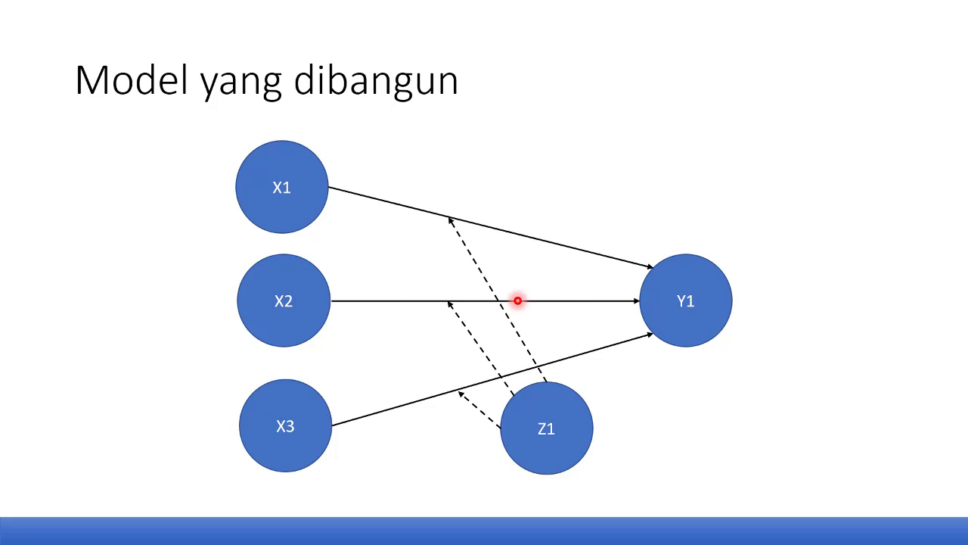
key(alt+Tab)
drag(171, 397, 697, 305)
click(697, 270)
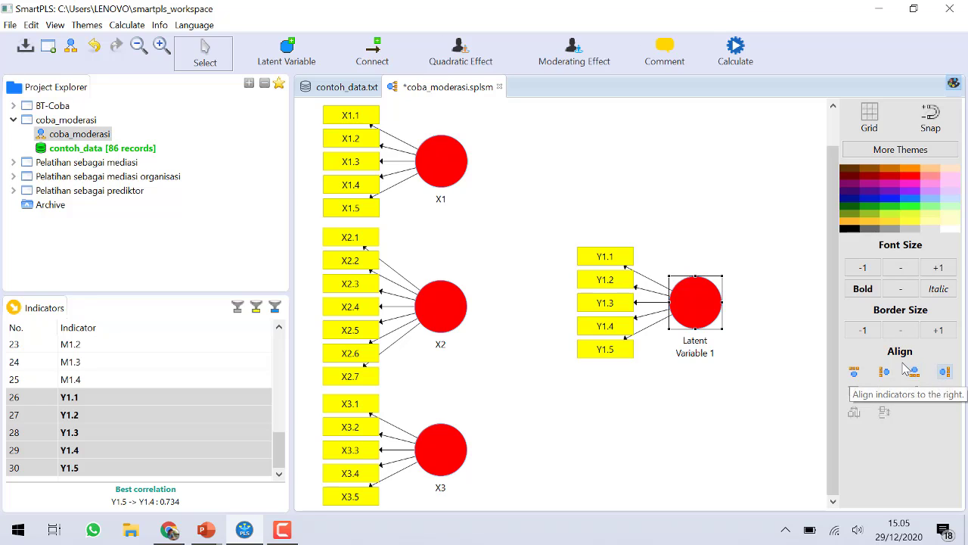
click(945, 371)
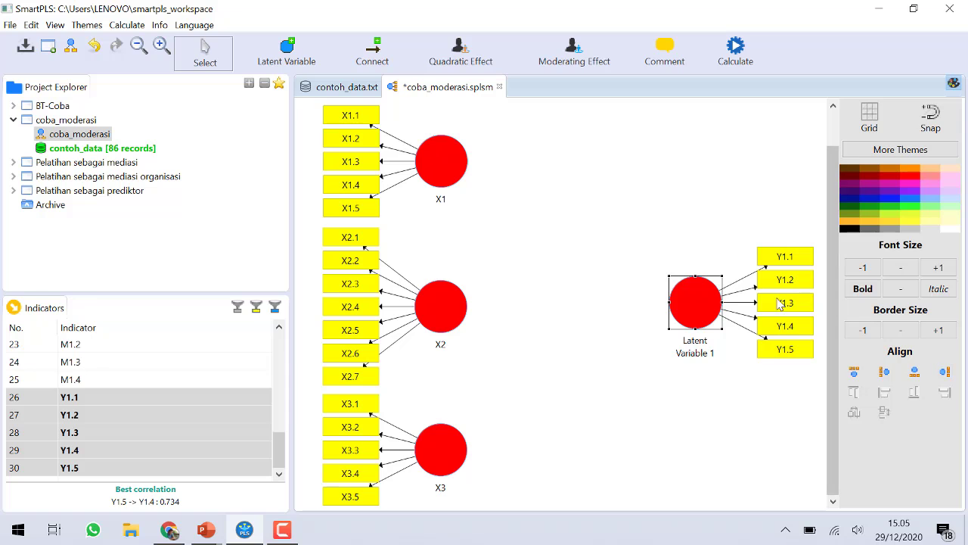
Rename the latent variable with indicators Y1.1 to Y1.5 as Y1
right_click(696, 309)
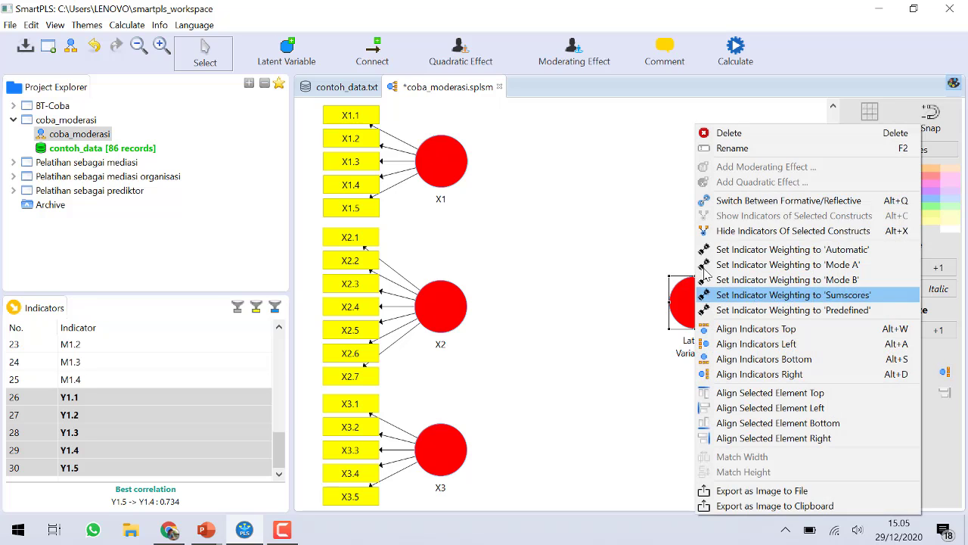
click(737, 148)
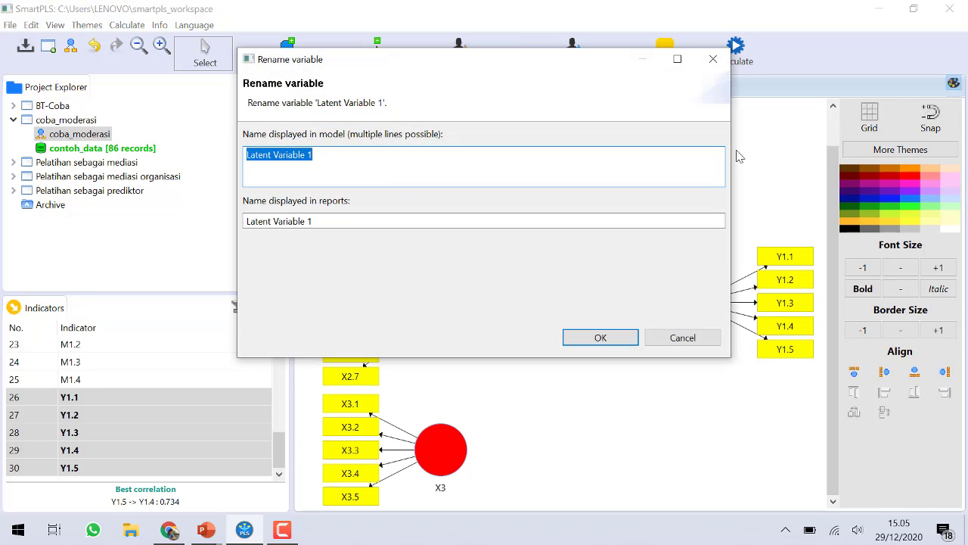
text(Y1)
click(598, 337)
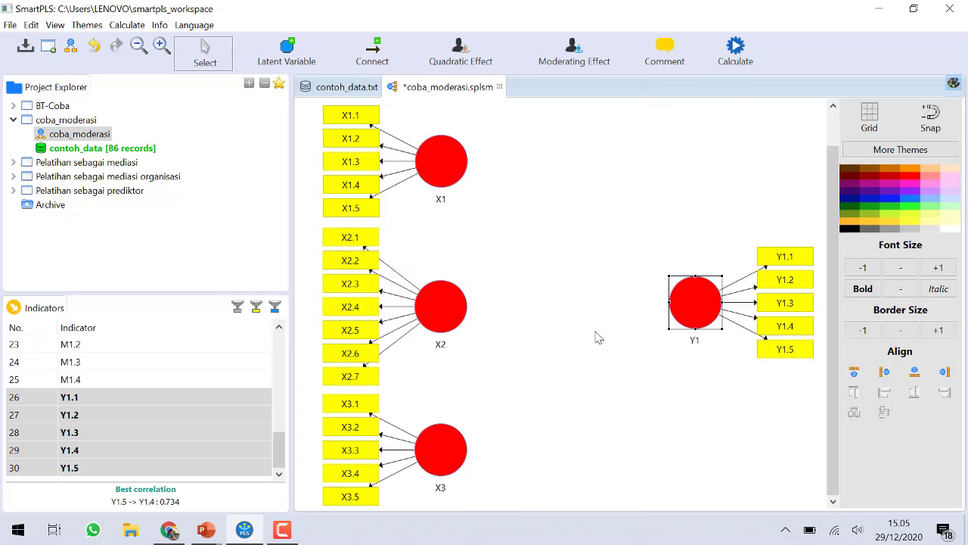
Connect X1, X2 and X3 to Y1 with paths pointing at Y1, and nudge Y1 slightly
click(377, 55)
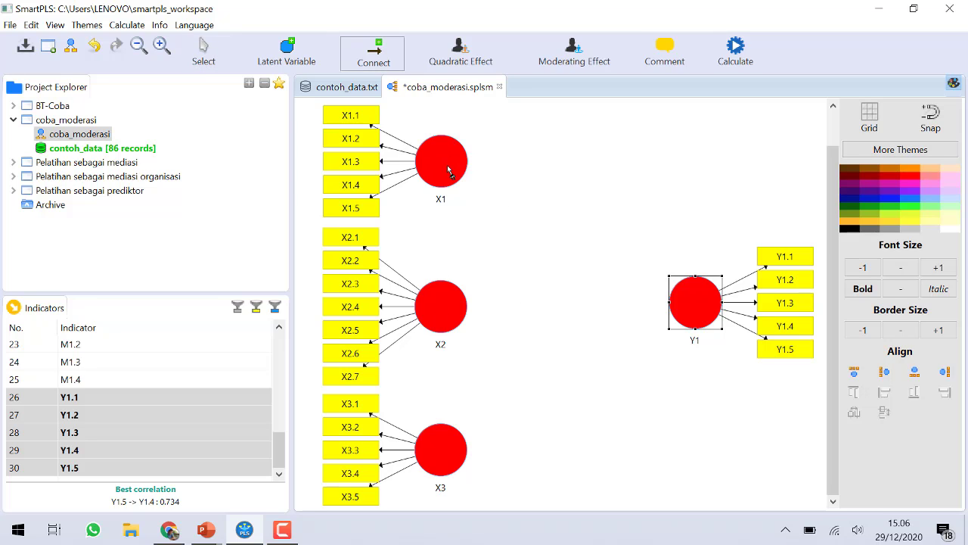
click(447, 168)
click(677, 291)
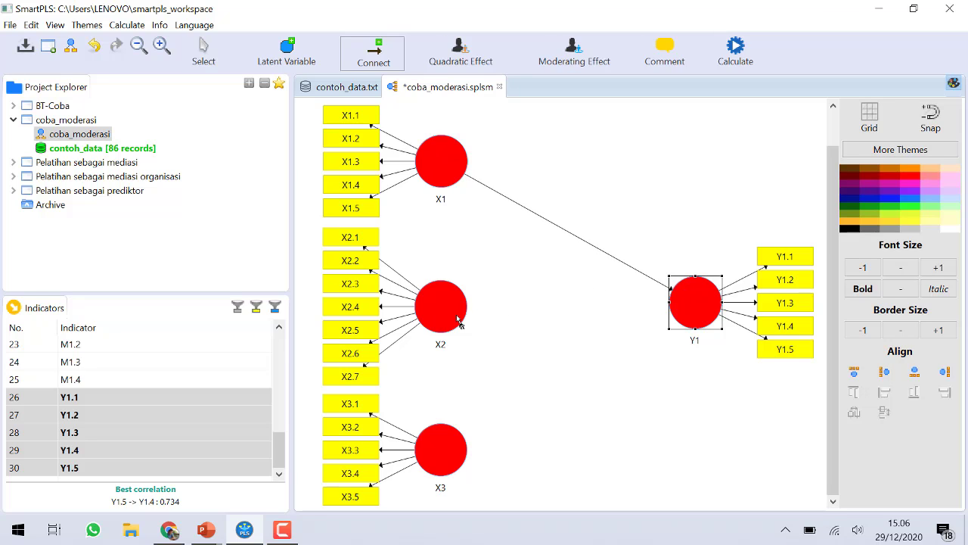
click(442, 320)
click(685, 307)
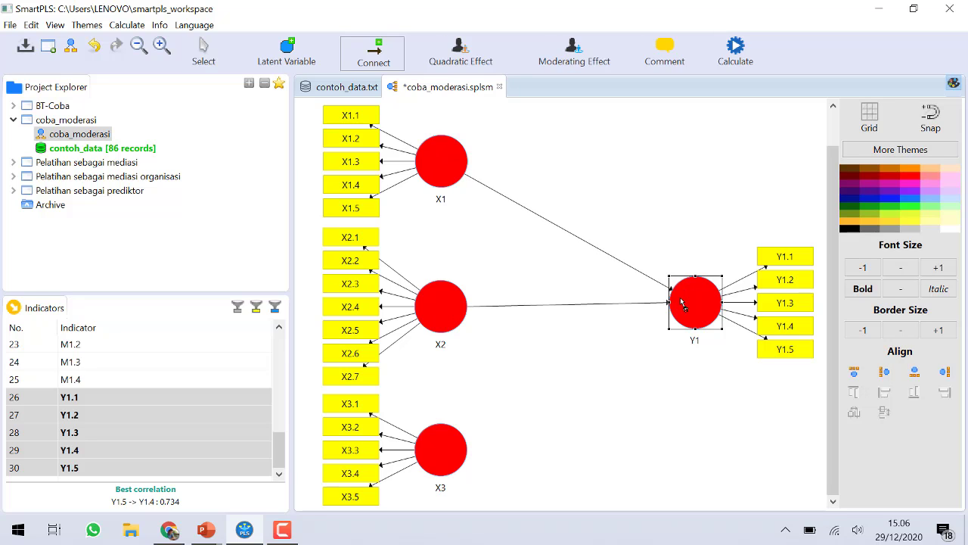
click(451, 455)
click(696, 310)
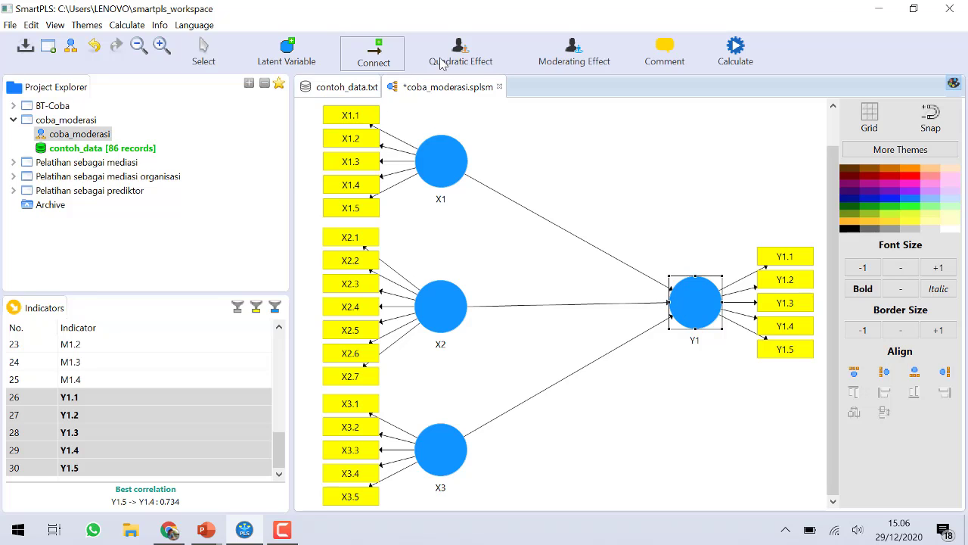
click(206, 57)
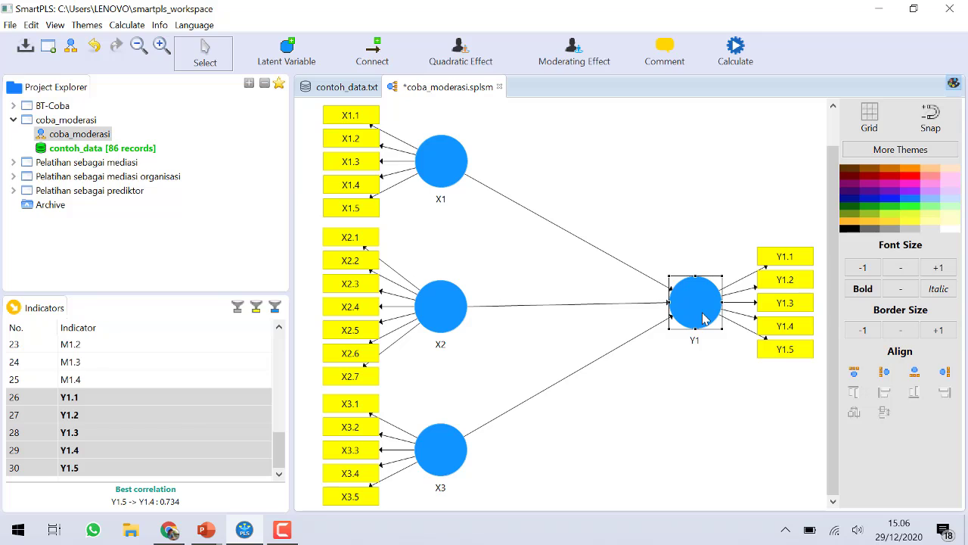
drag(702, 317, 706, 319)
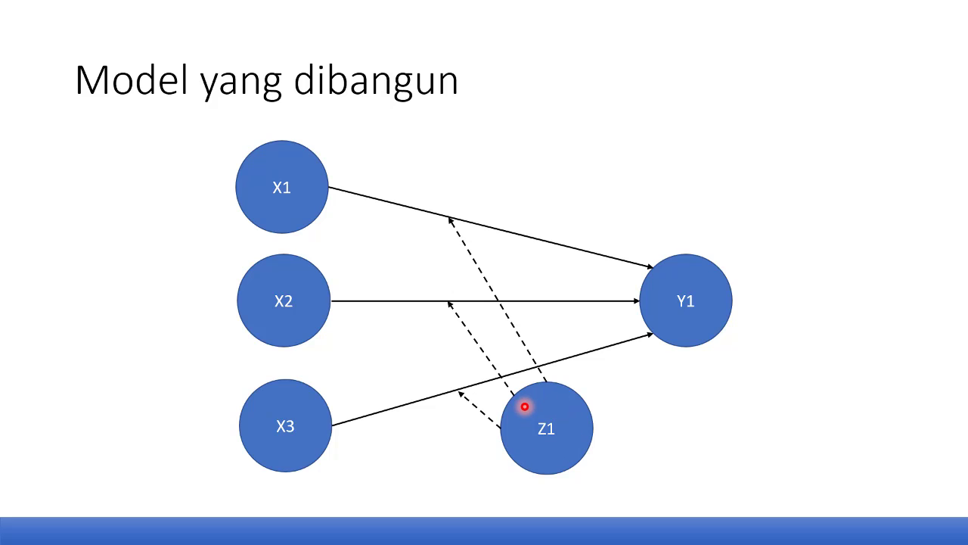
Back in SmartPLS, add a latent variable with indicators Z1.1 to Z1.4 below Y1 and align its indicators to the bottom
key(alt+Tab)
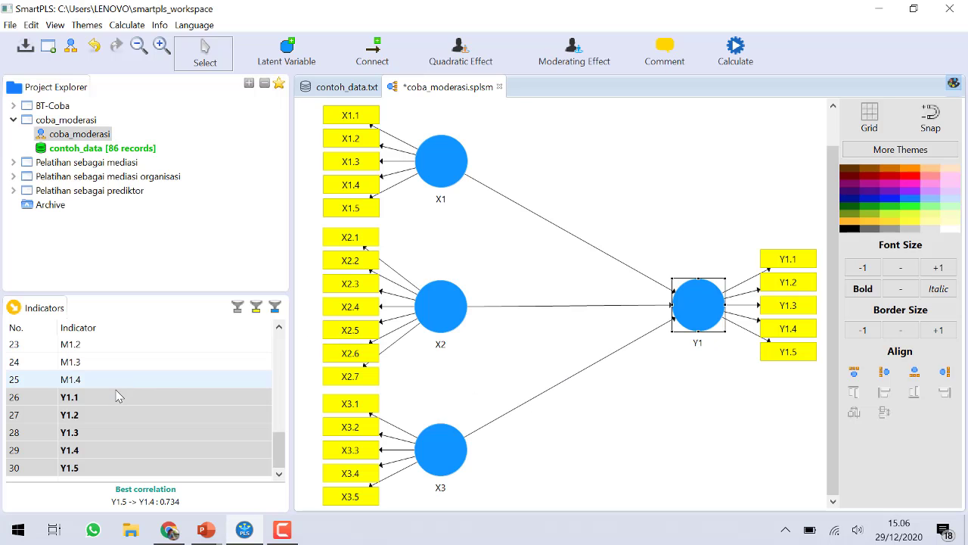
scroll(118, 395, up, 2)
click(113, 361)
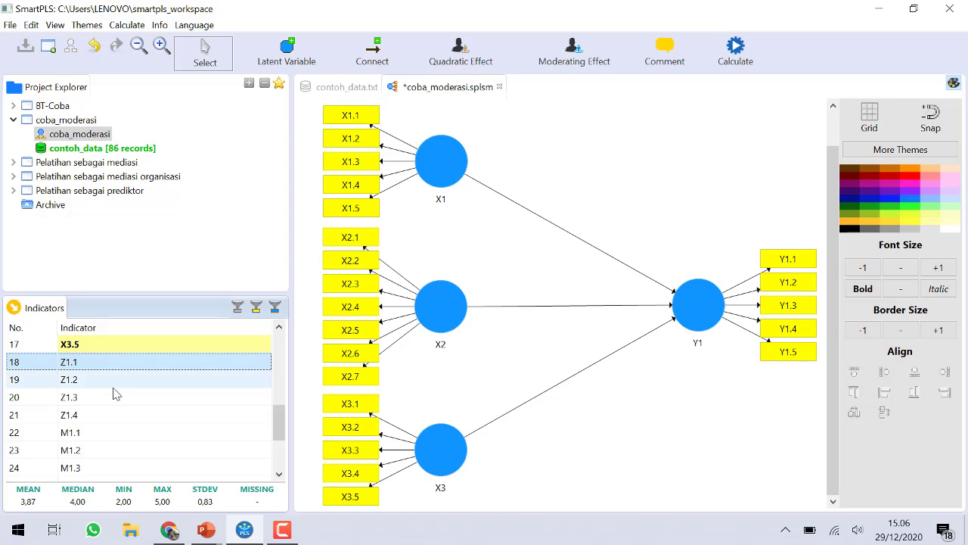
drag(114, 393, 681, 198)
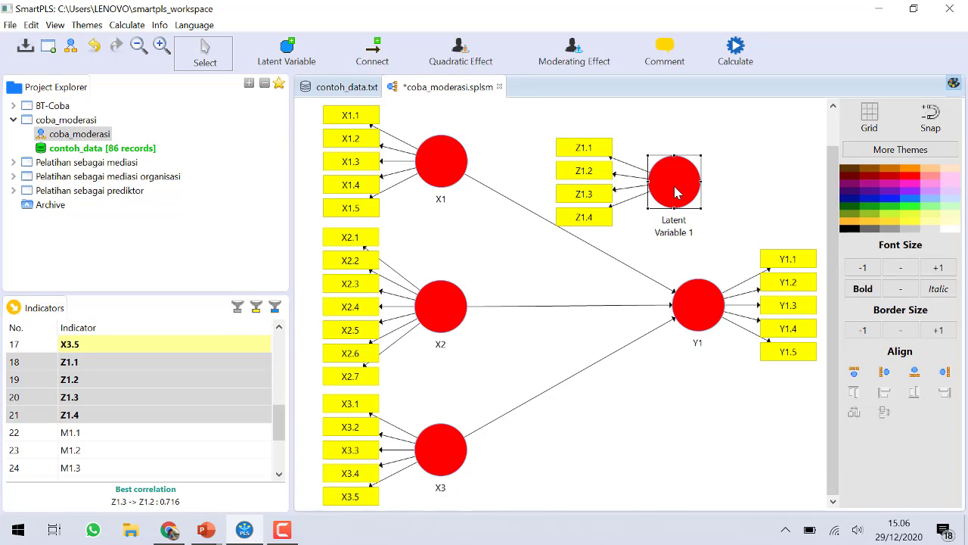
mouse_move(675, 193)
drag(675, 193, 651, 452)
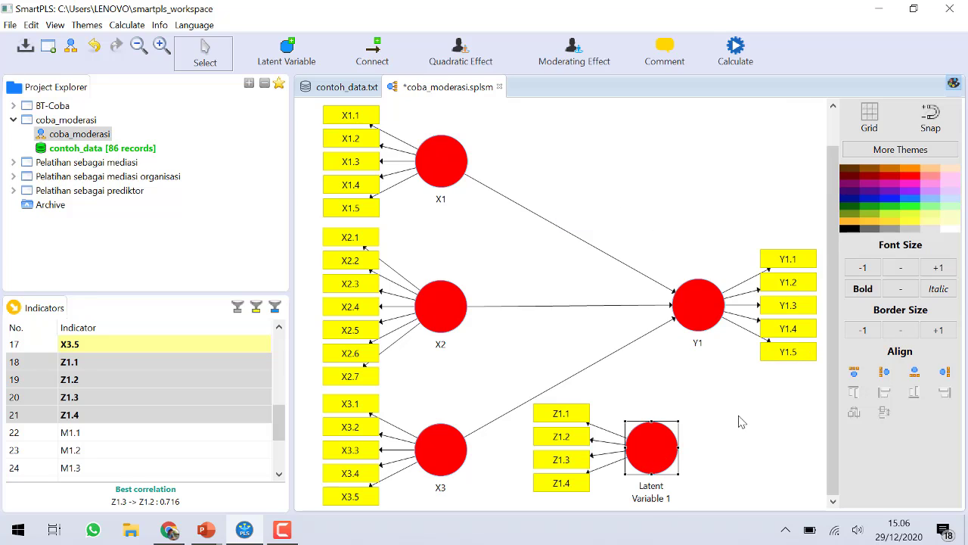
click(914, 372)
scroll(685, 442, down, 1)
Rename the latent variable with indicators Z1.1 to Z1.4 as Z1
right_click(647, 439)
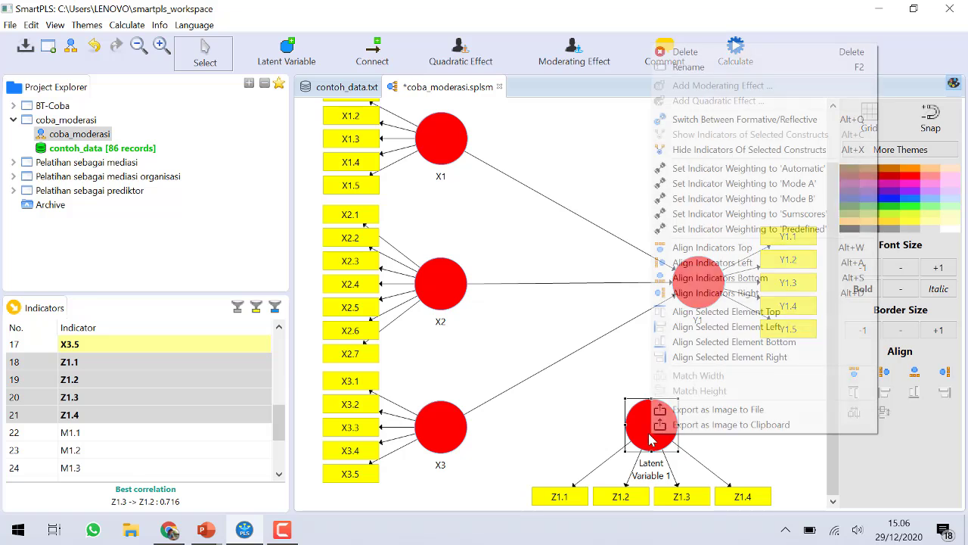
click(721, 72)
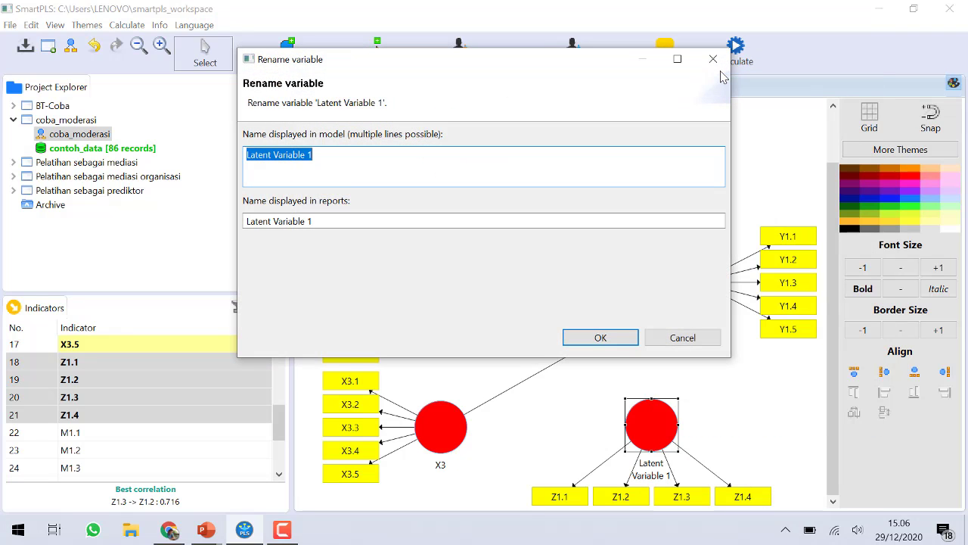
text(z)
key(Caps_Lock)
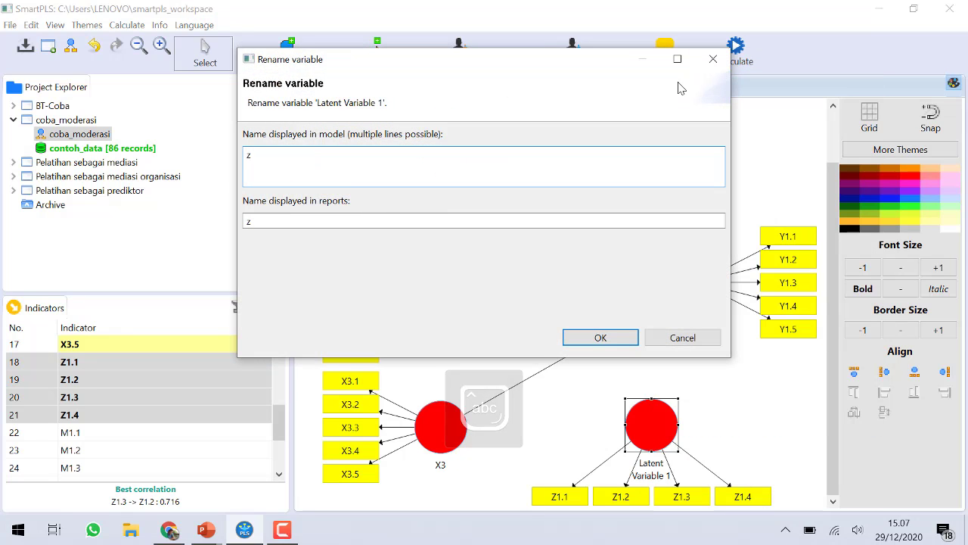
key(BackSpace)
text(Z1)
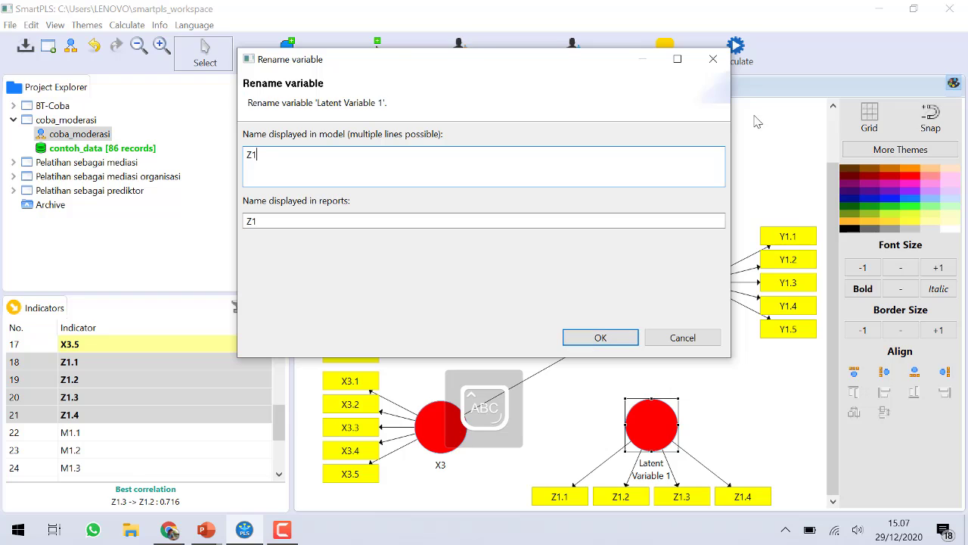
click(611, 337)
click(667, 370)
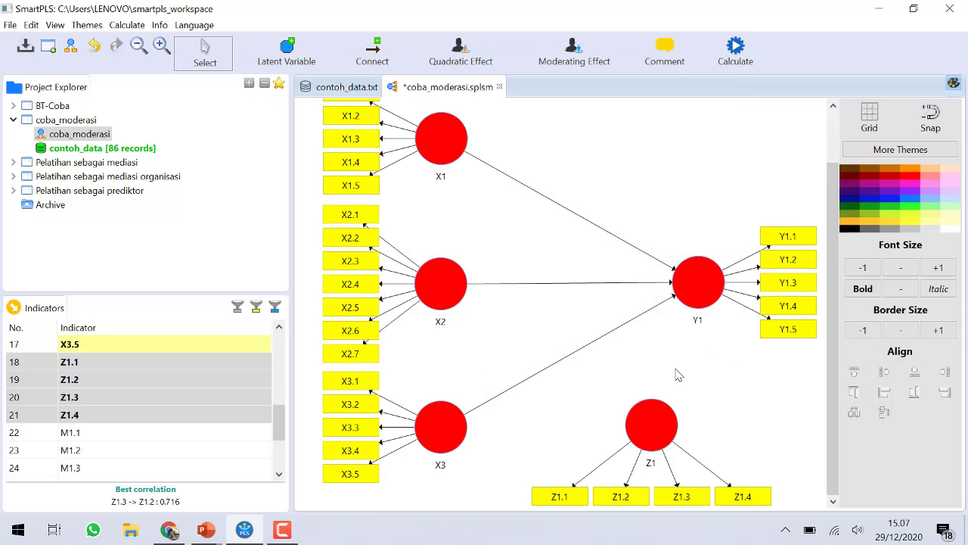
Review the moderation and analysis model slides in the PowerPoint slide show, and return to SmartPLS
mouse_move(650, 417)
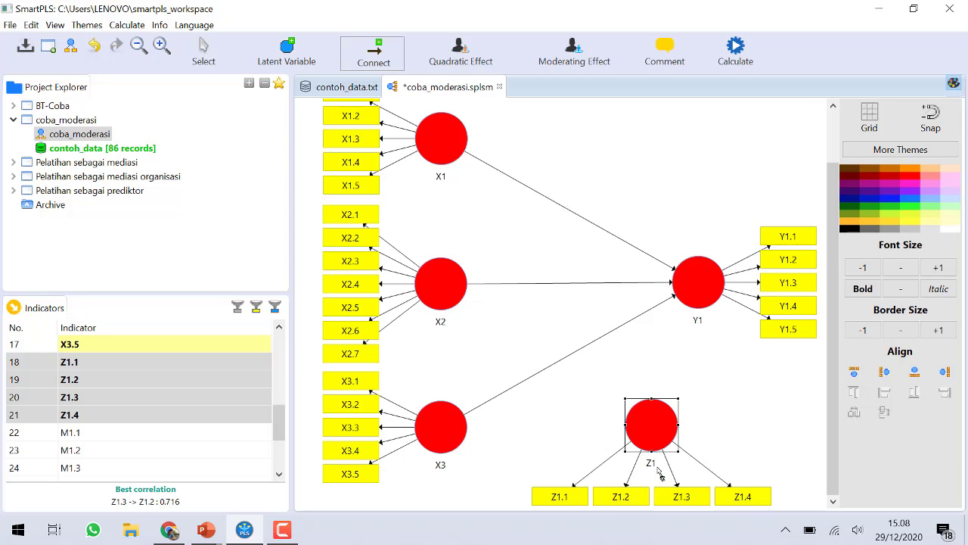
key(alt+Tab)
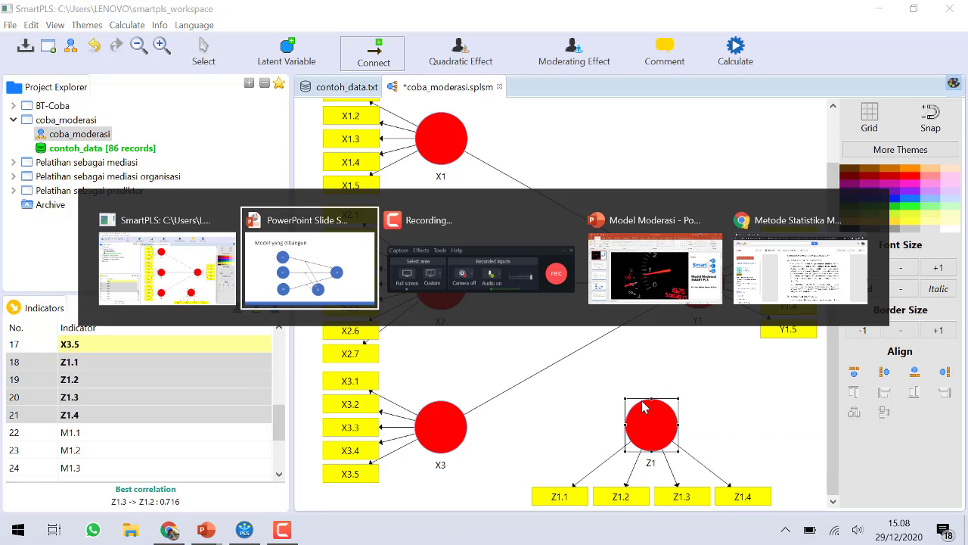
key(Right)
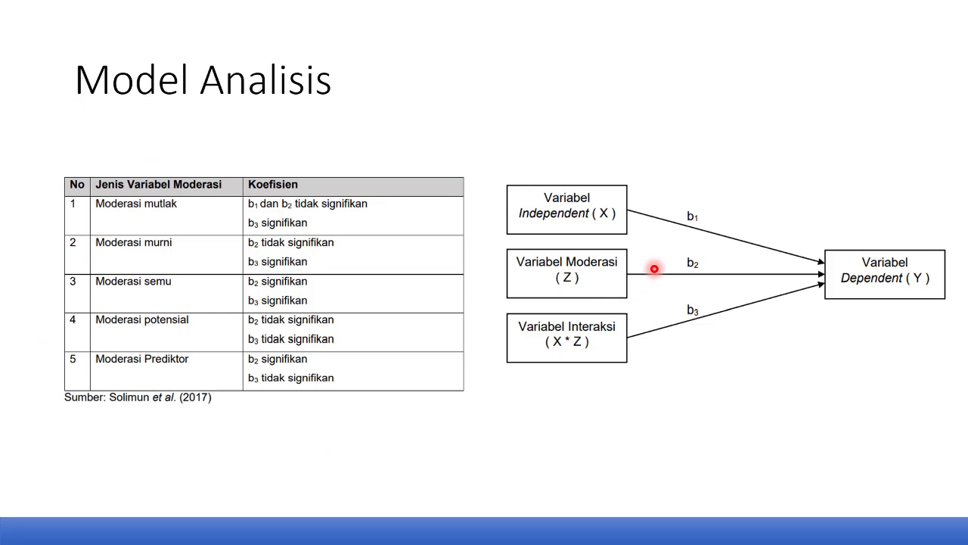
key(Right)
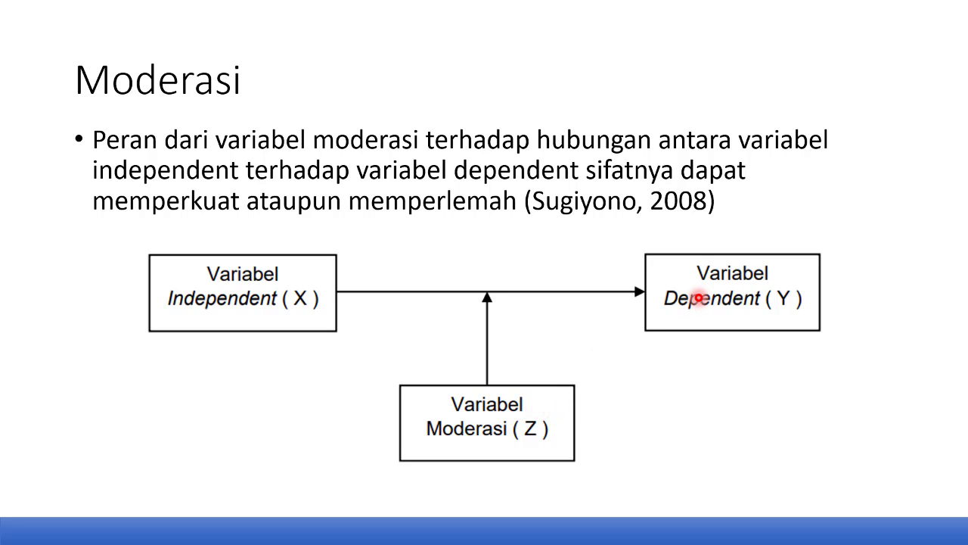
key(Right)
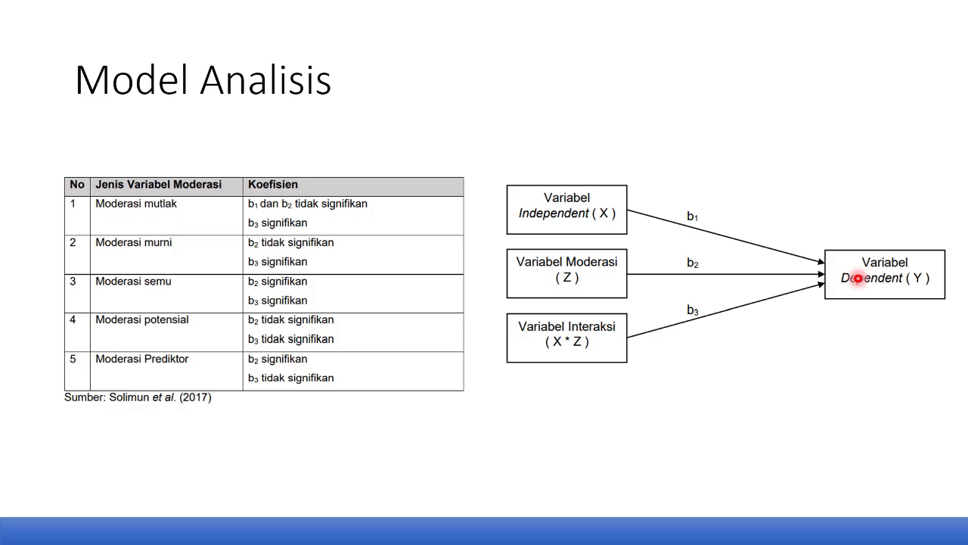
key(alt+Tab)
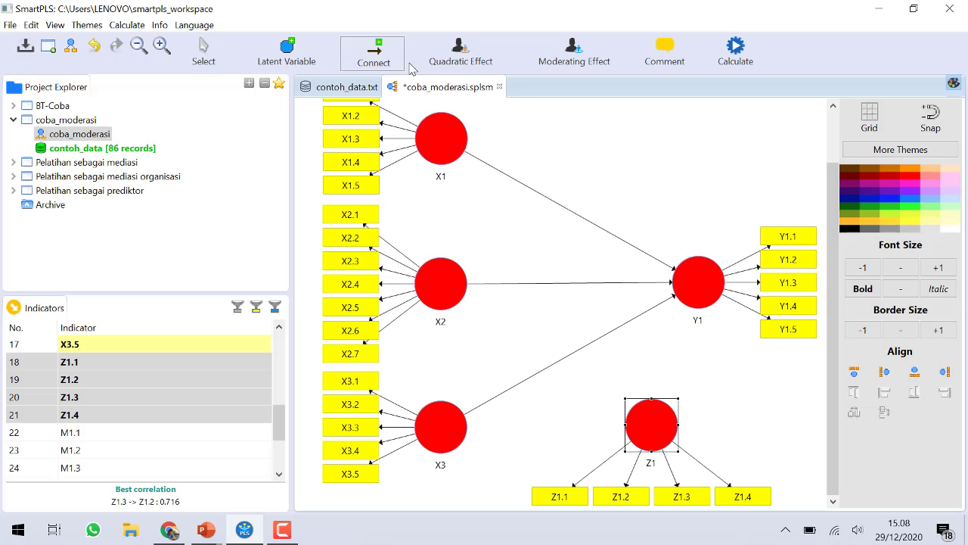
Connect Z1 to Y1 with a path pointing at Y1
click(373, 63)
click(655, 416)
click(697, 316)
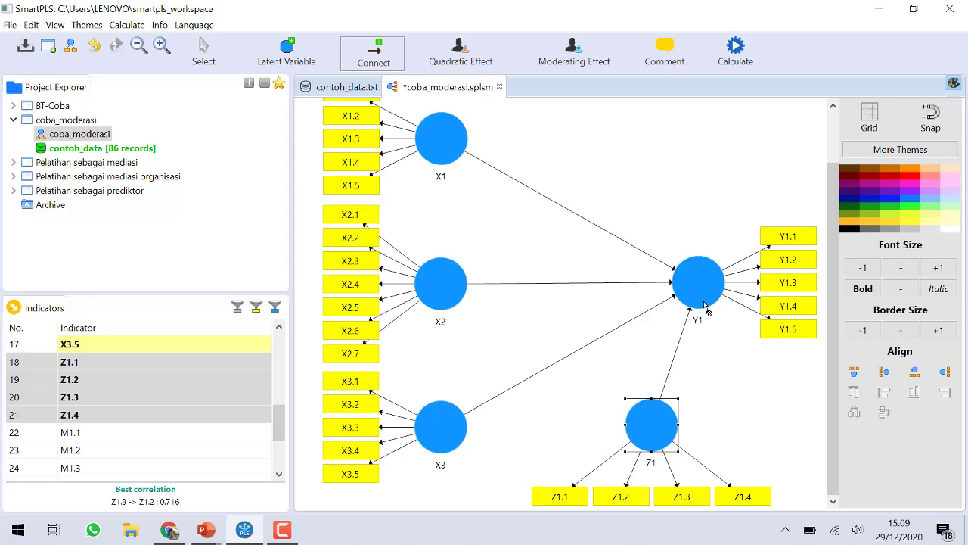
Add a moderating effect on Y1 with Z1 as moderator variable and X1 as independent variable
click(576, 56)
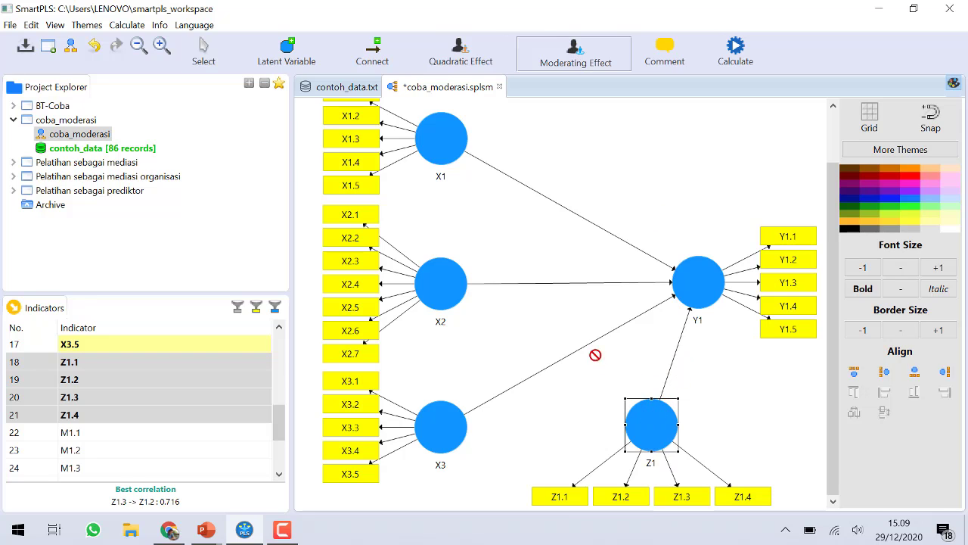
click(697, 291)
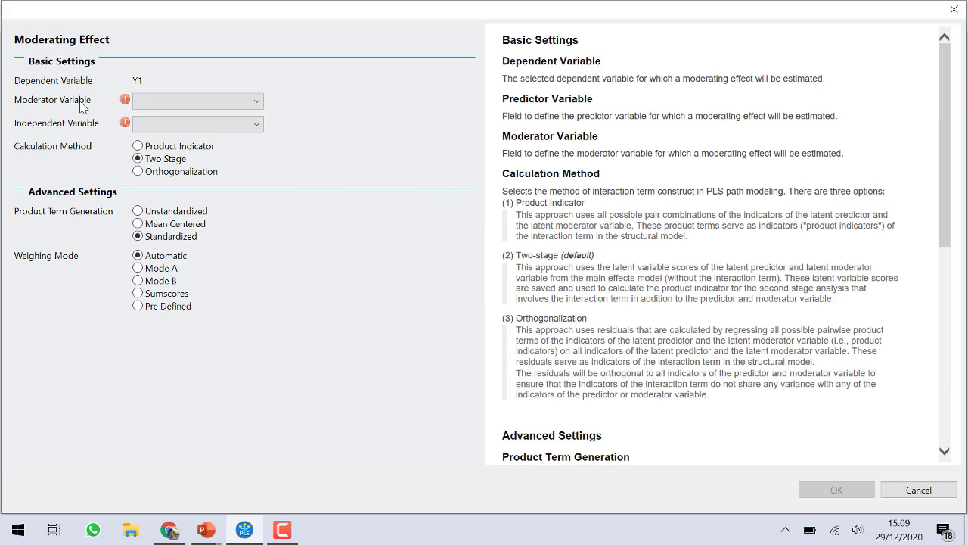
click(256, 101)
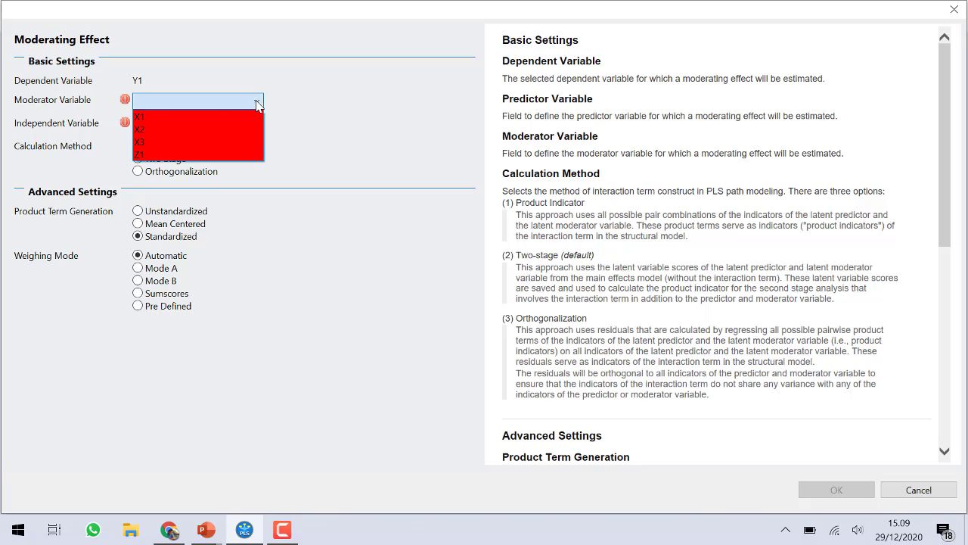
click(220, 155)
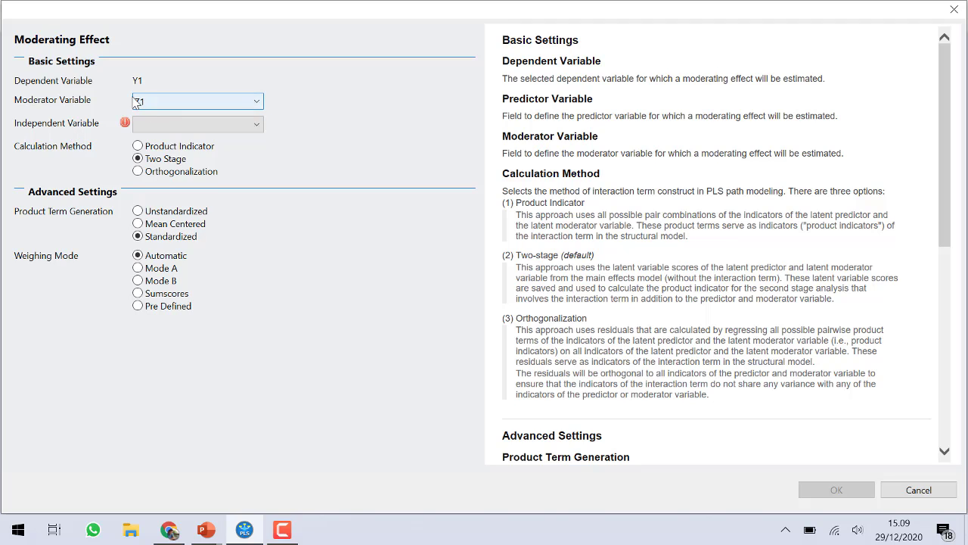
key(alt+Tab)
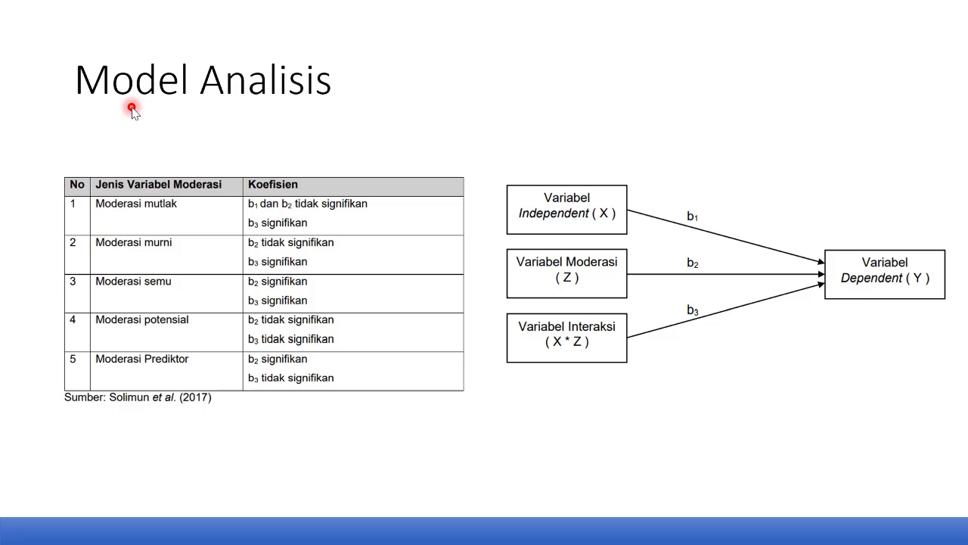
key(Right)
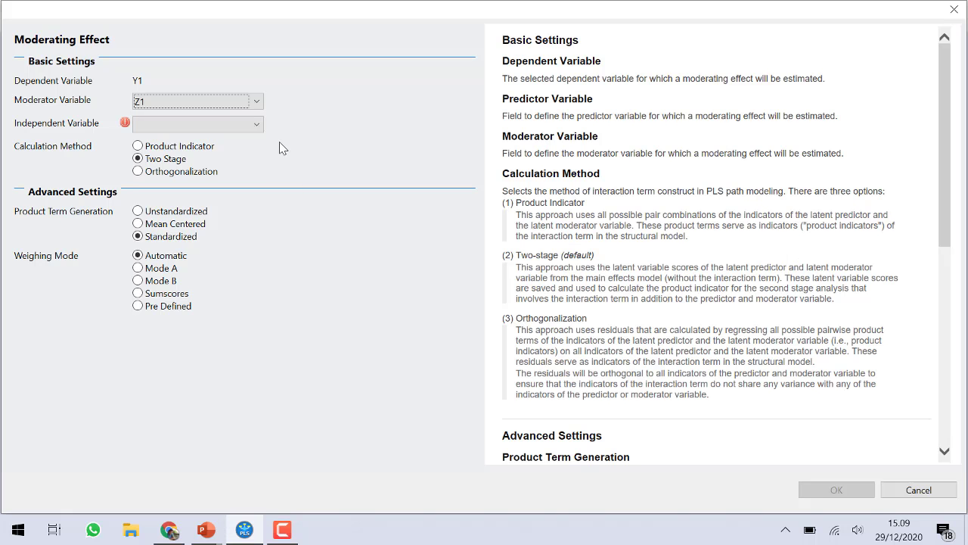
click(231, 124)
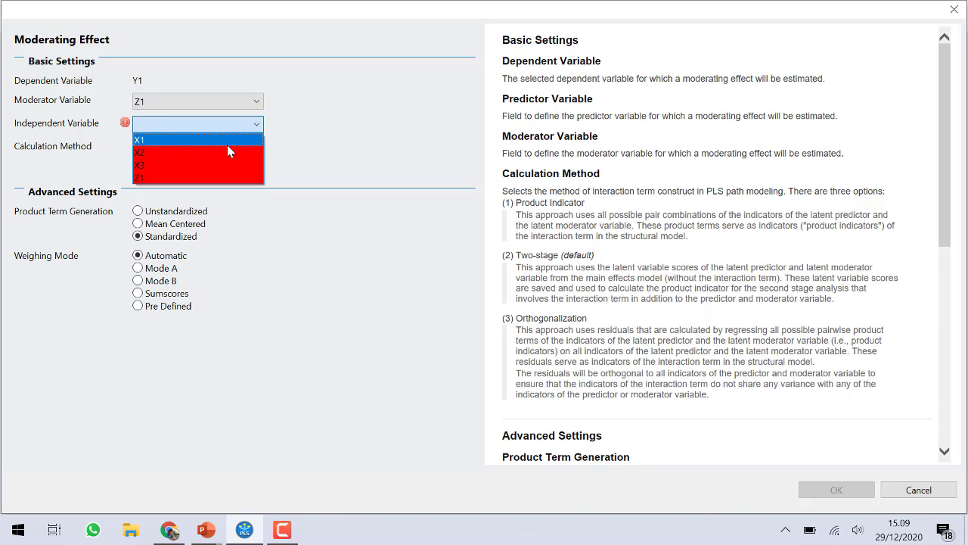
click(228, 144)
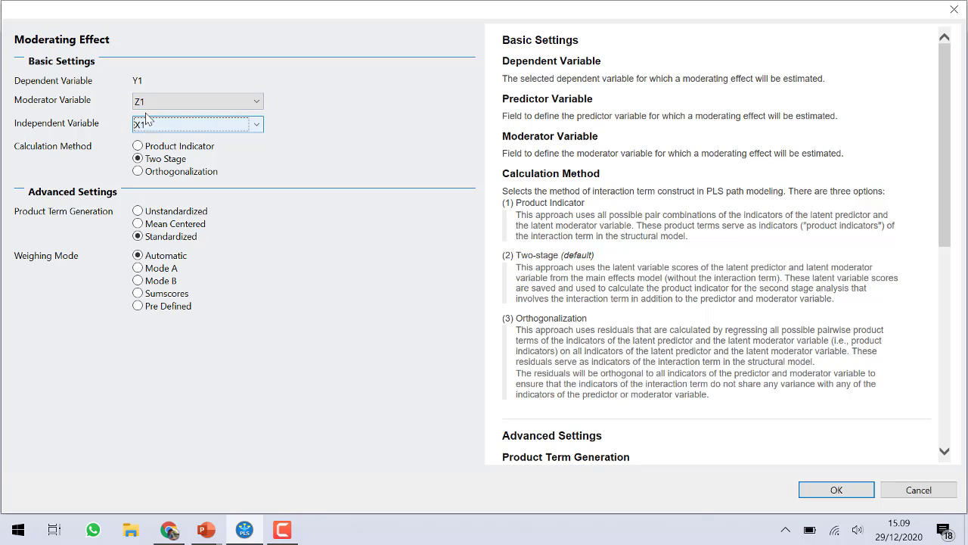
click(838, 489)
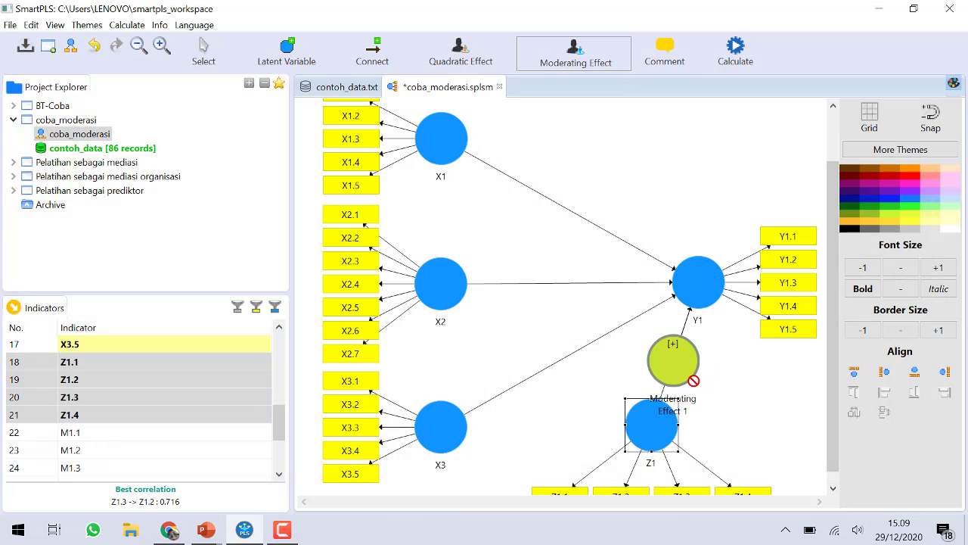
mouse_move(696, 383)
click(210, 55)
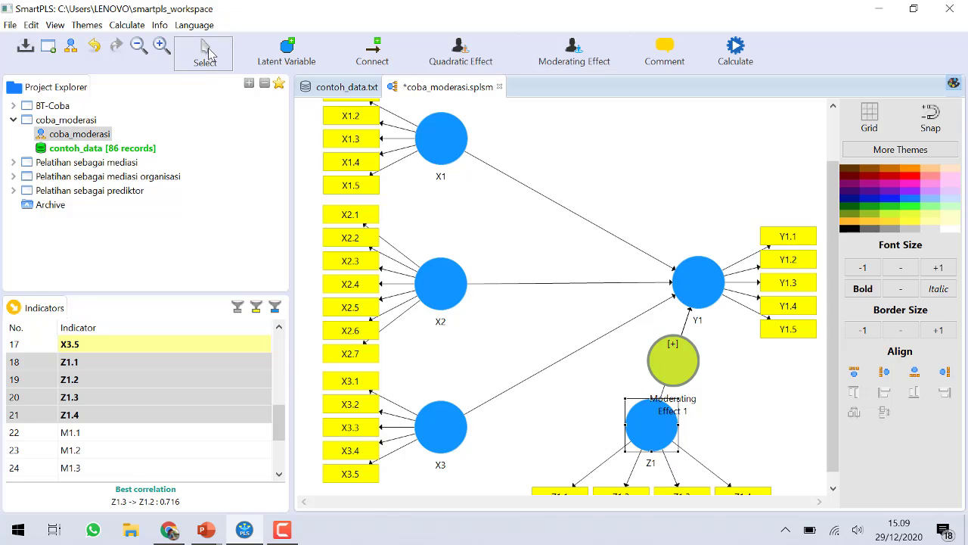
Rename the moderating effect between Z1 and Y1 as X1*Z1 and move it up level with X1
click(687, 374)
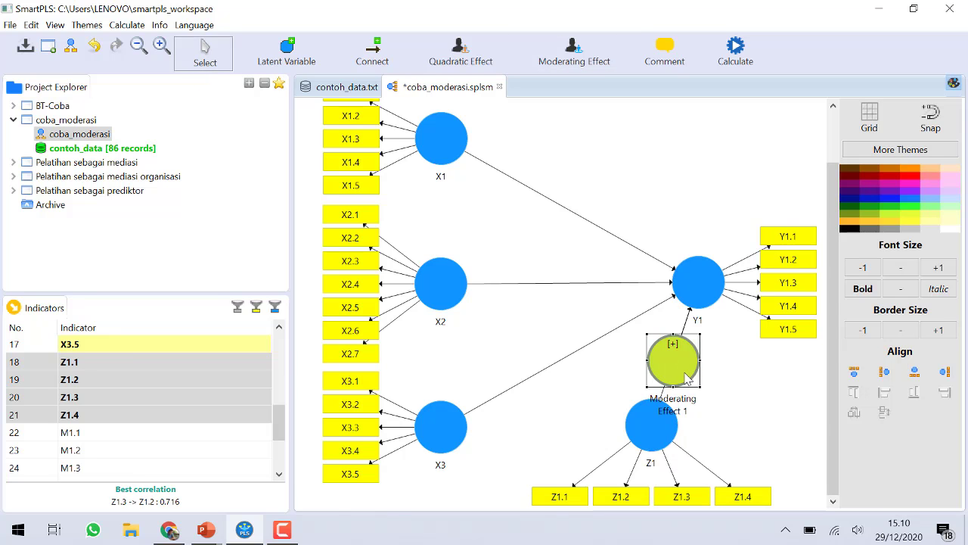
right_click(687, 378)
click(725, 149)
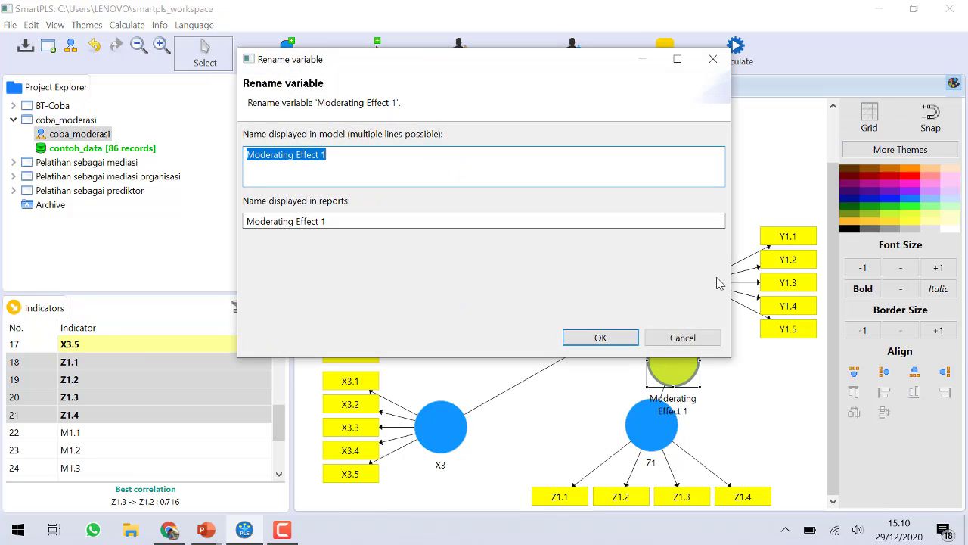
text(Z)
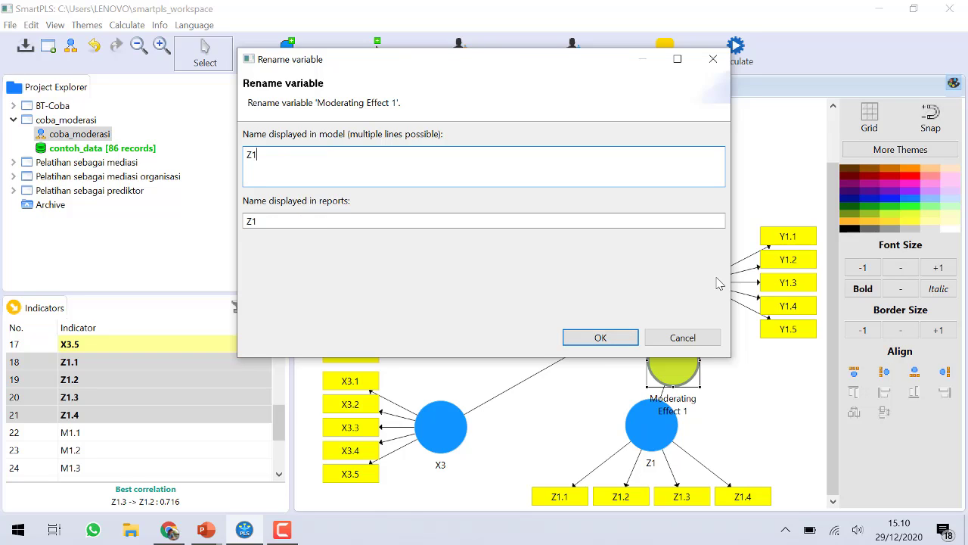
text(1)
key(BackSpace)
key(BackSpace)
text(X1)
click(632, 338)
drag(677, 370, 583, 149)
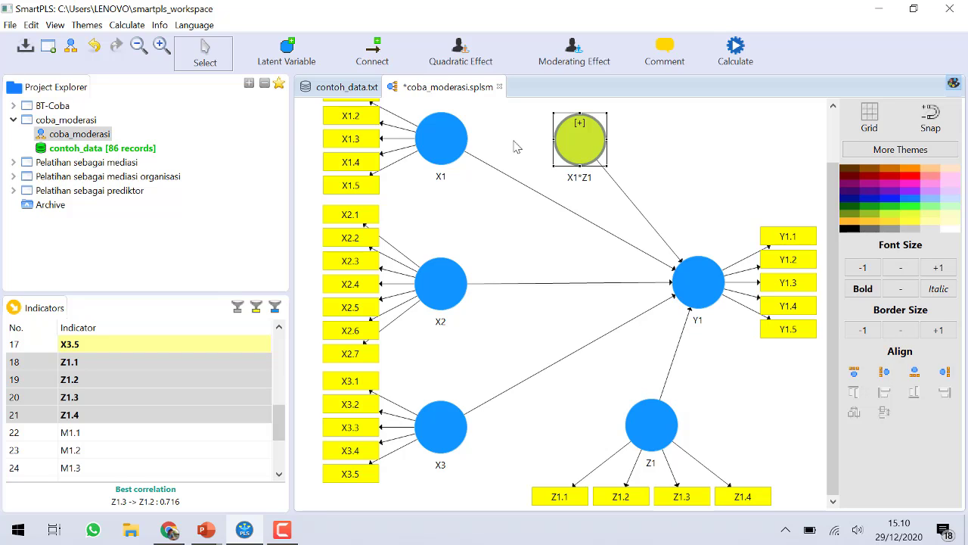
Add a moderating effect on Y1 with Z1 as moderator variable and X2 as independent variable
click(564, 62)
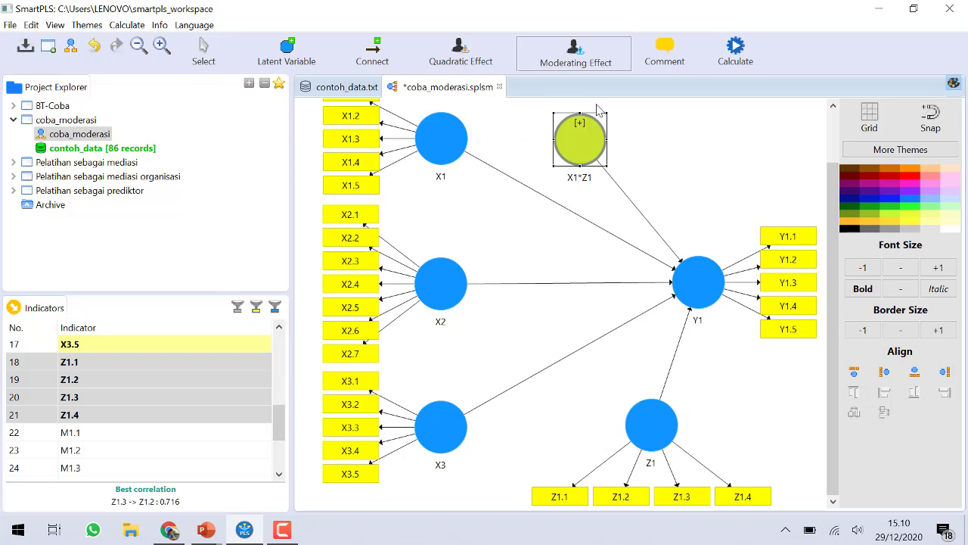
click(697, 292)
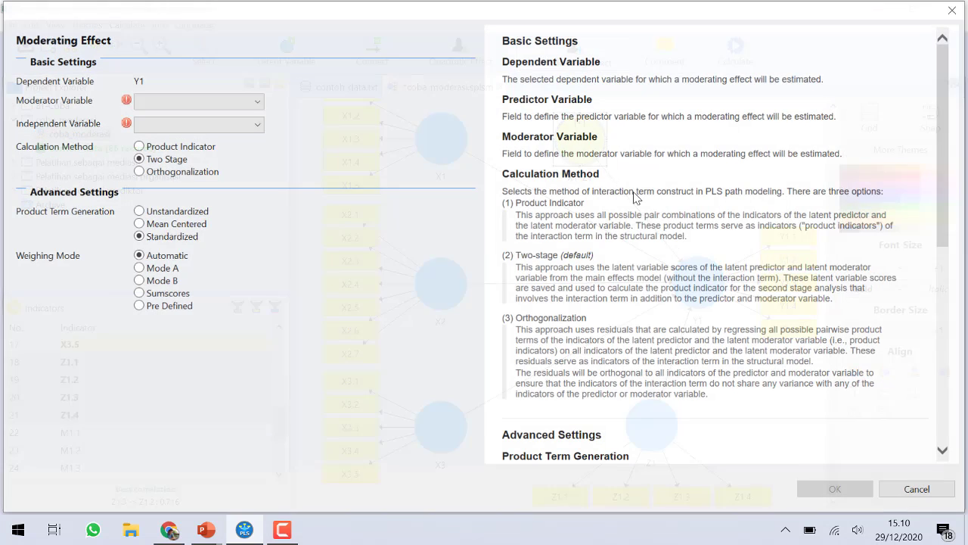
click(252, 105)
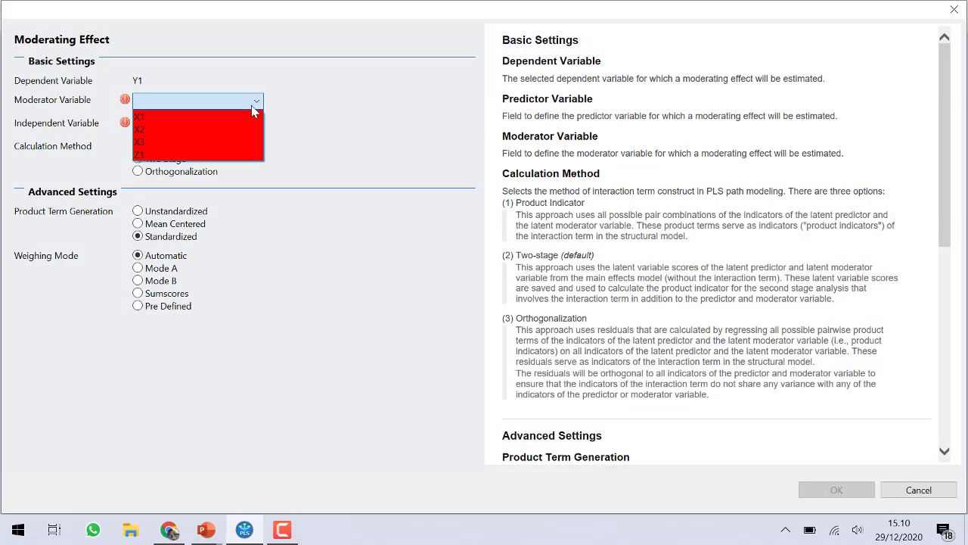
click(208, 157)
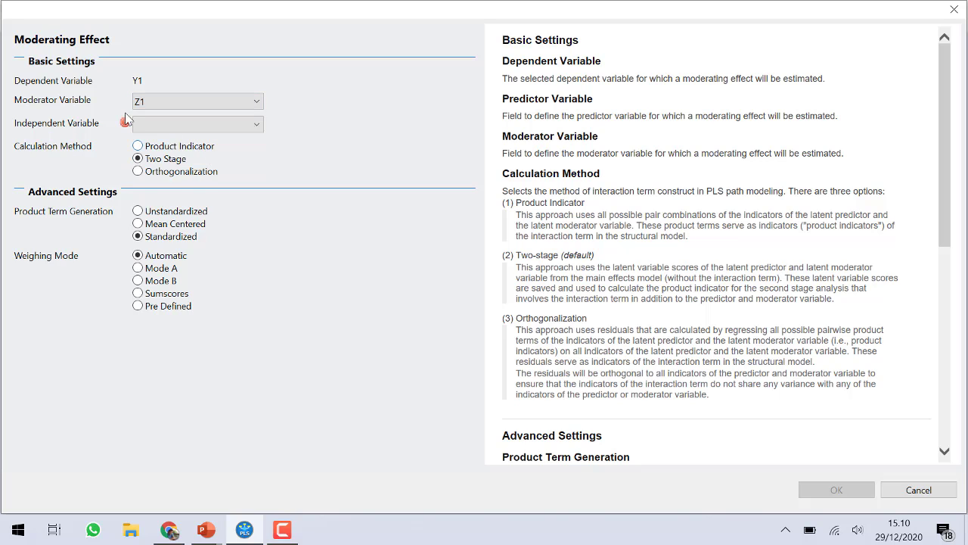
click(198, 125)
click(176, 151)
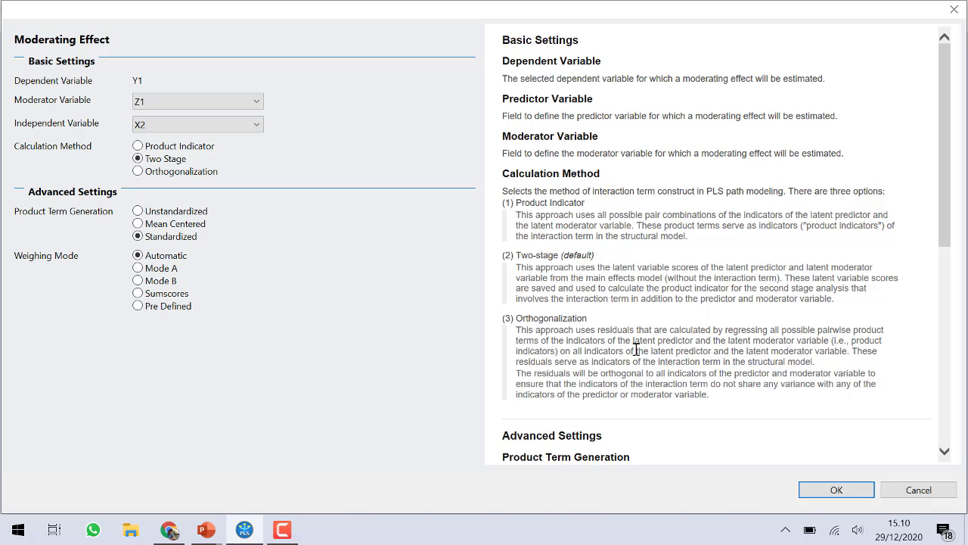
click(832, 490)
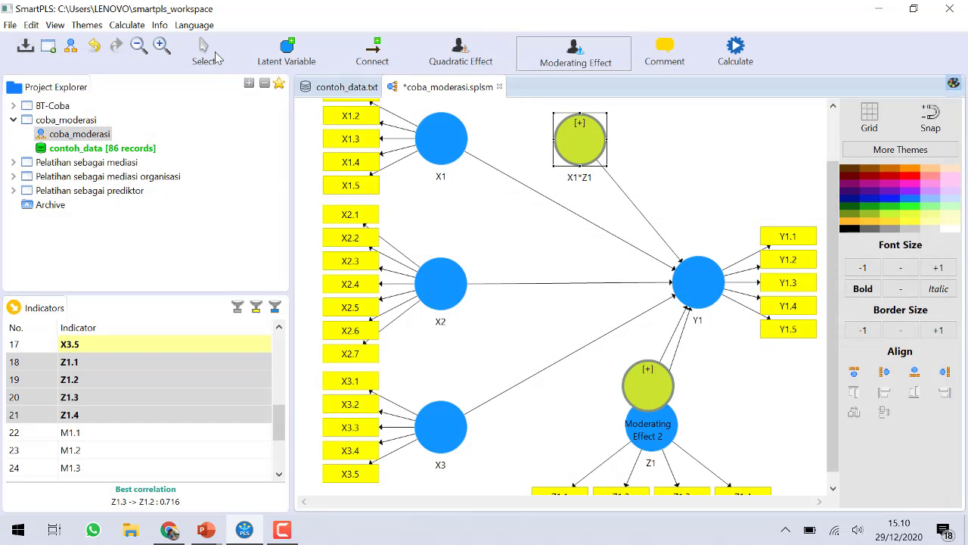
Move the new moderating effect beside X1*Z1, above Y1, and rename it X1*Z1
click(215, 57)
drag(643, 381, 686, 137)
right_click(688, 160)
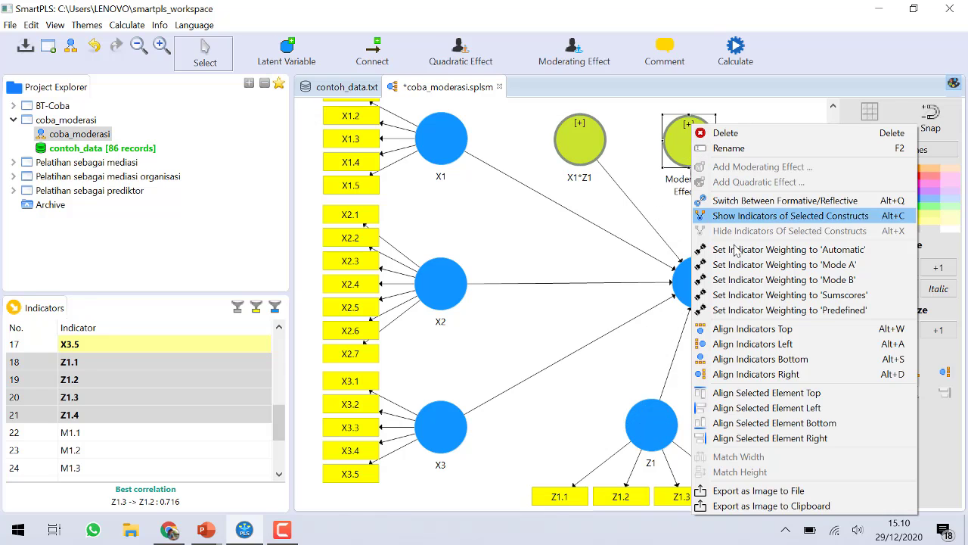
click(755, 150)
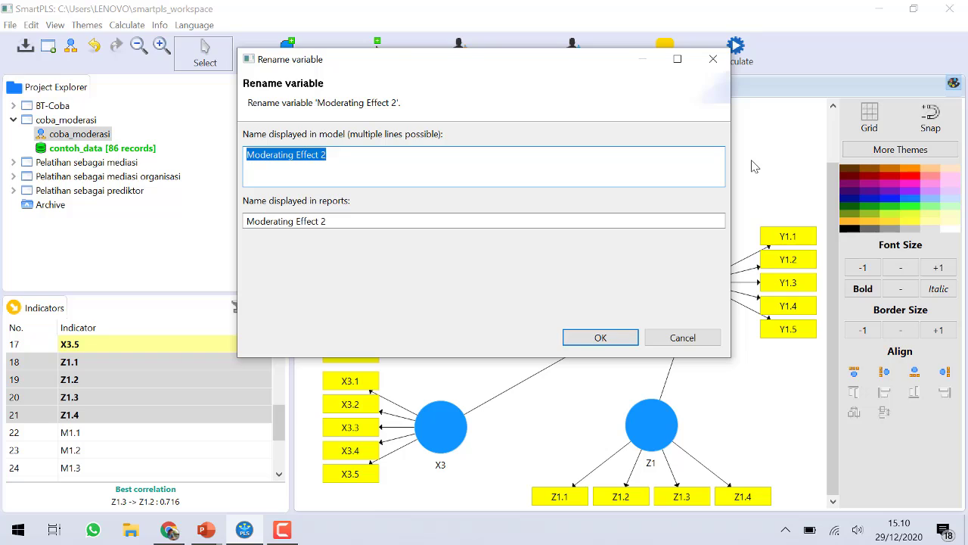
text(X1*Z1)
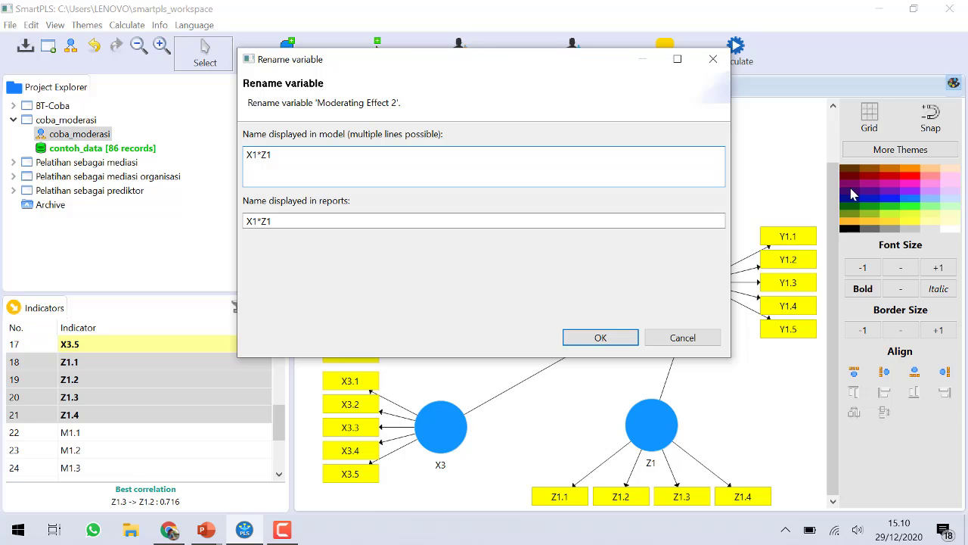
click(598, 338)
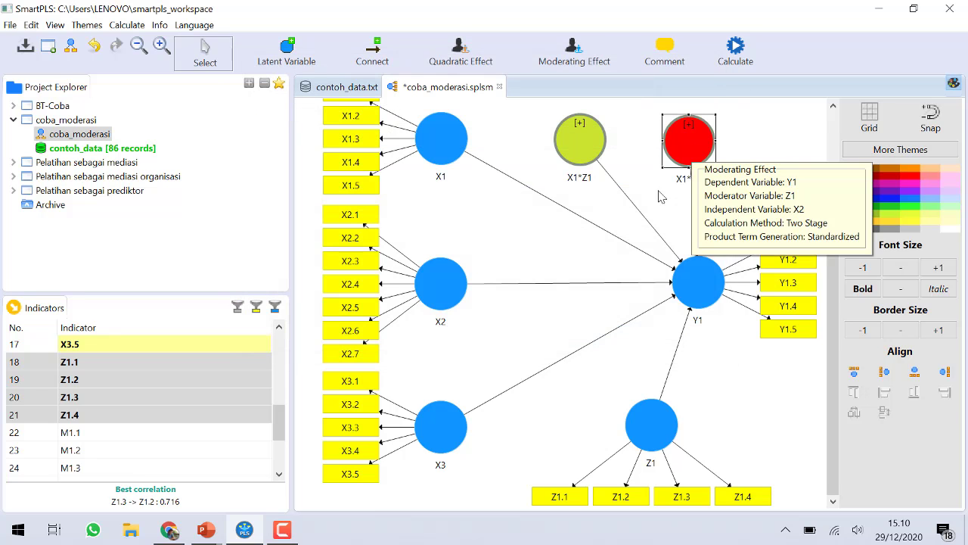
Correct the X2 moderating effect's name to X2*Z1 and shift it directly above Y1
right_click(699, 152)
click(734, 148)
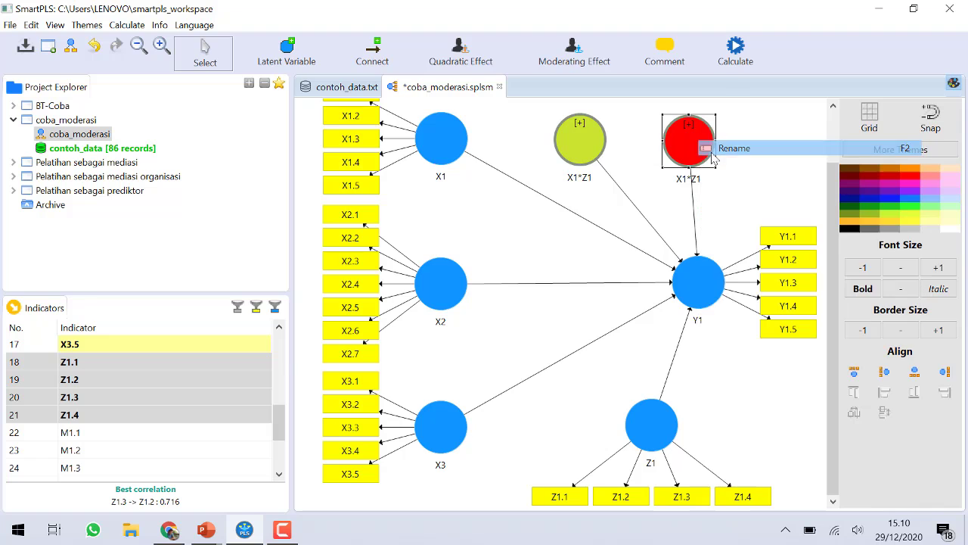
click(258, 156)
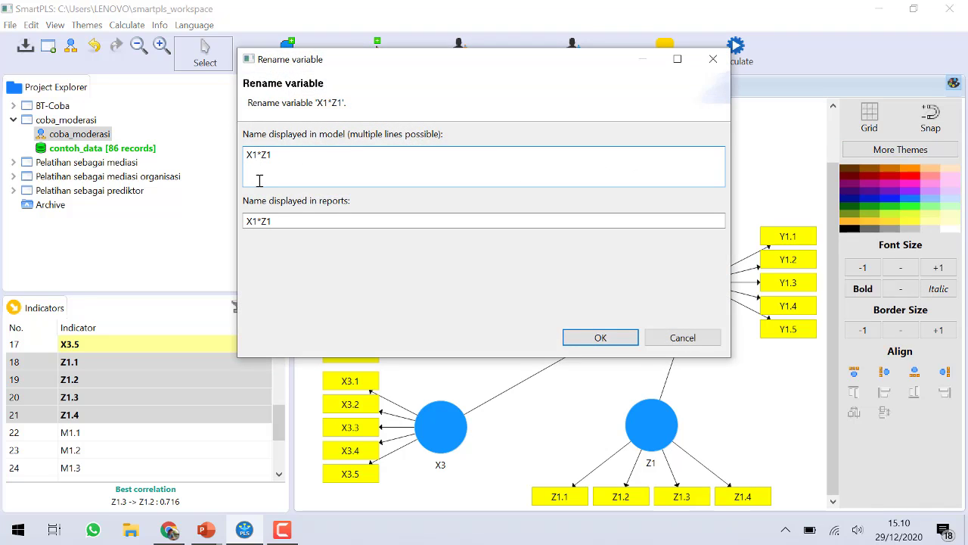
key(BackSpace)
text(2)
key(Return)
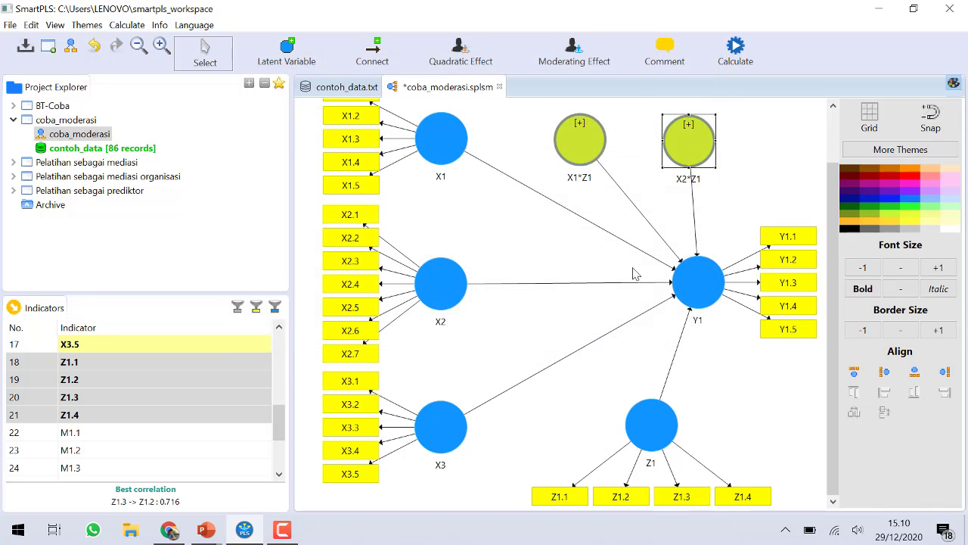
drag(697, 144, 706, 144)
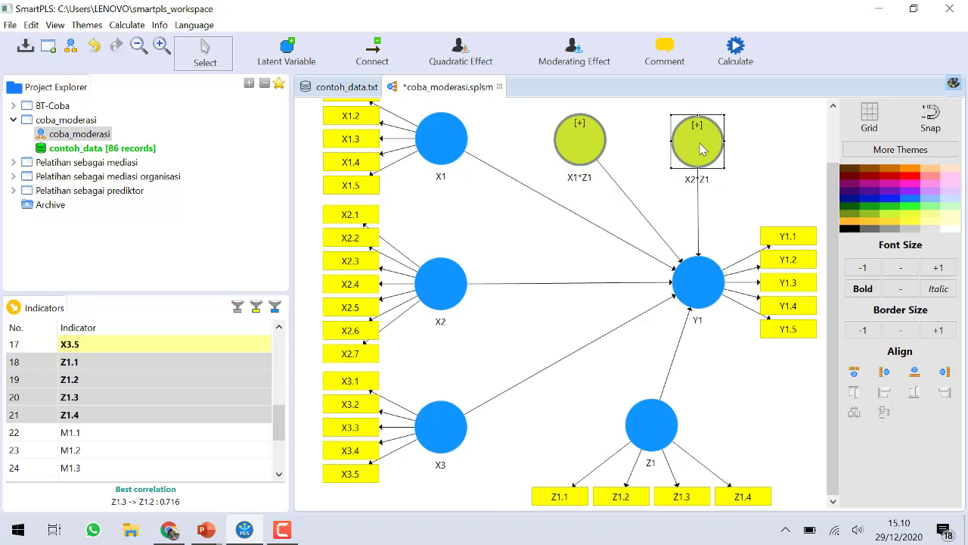
Add a moderating effect on Y1 with Z1 as moderator variable and X3 as independent variable
click(589, 58)
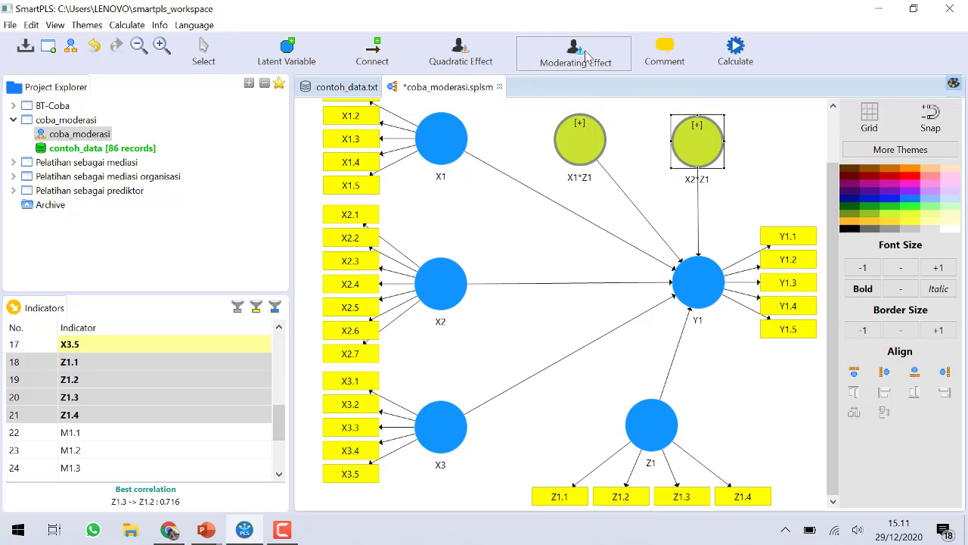
click(696, 291)
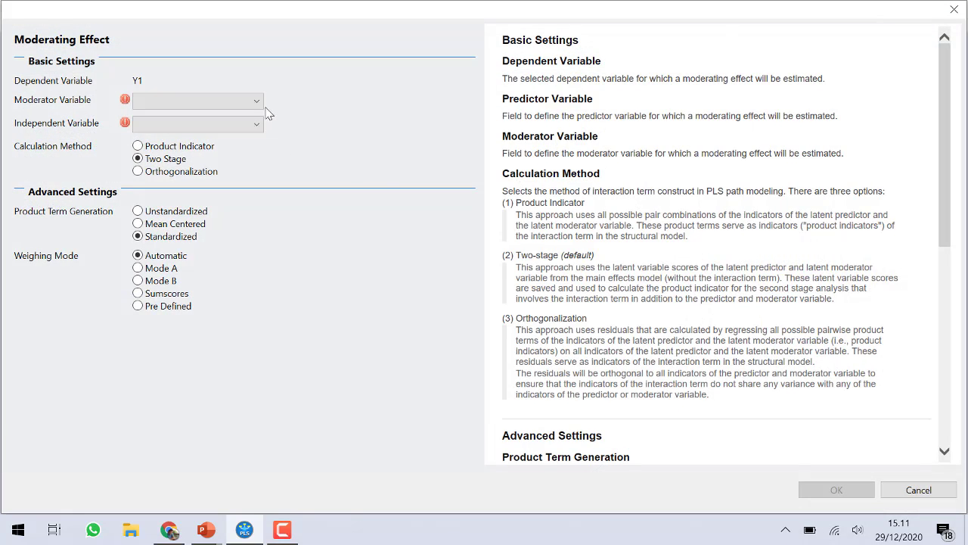
click(258, 104)
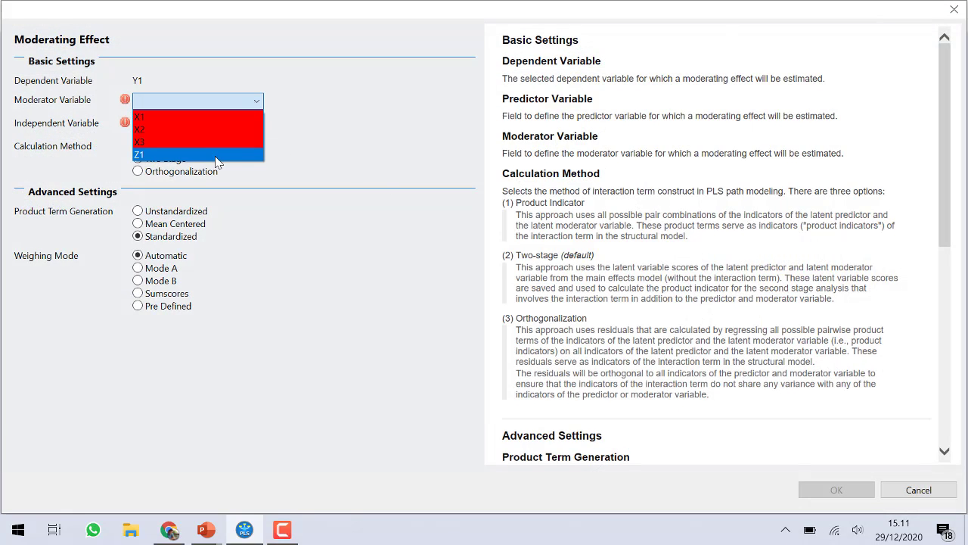
click(216, 155)
click(250, 124)
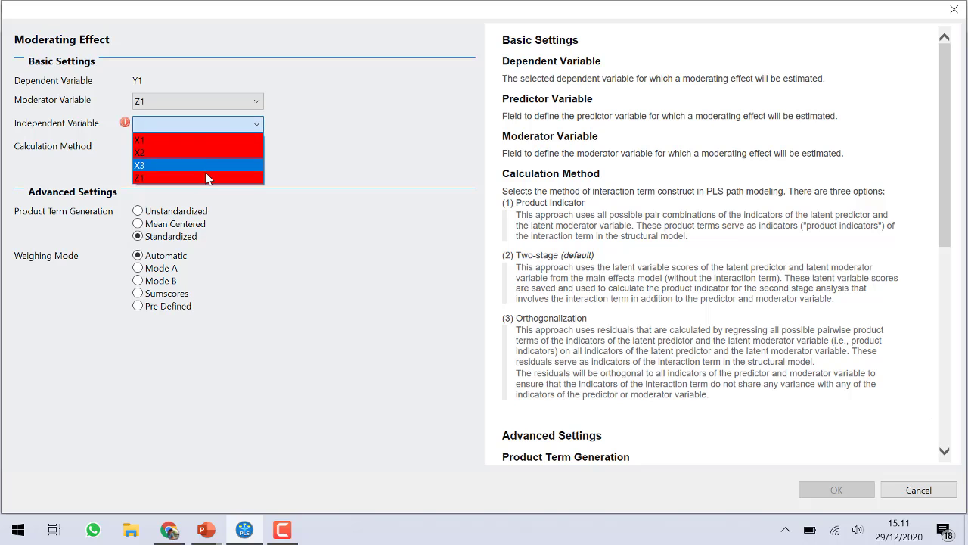
click(213, 166)
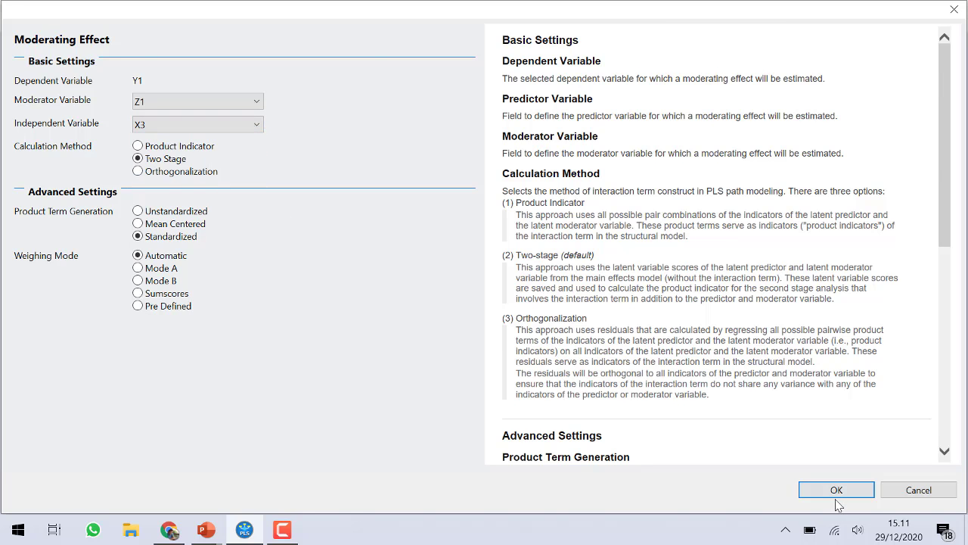
click(824, 488)
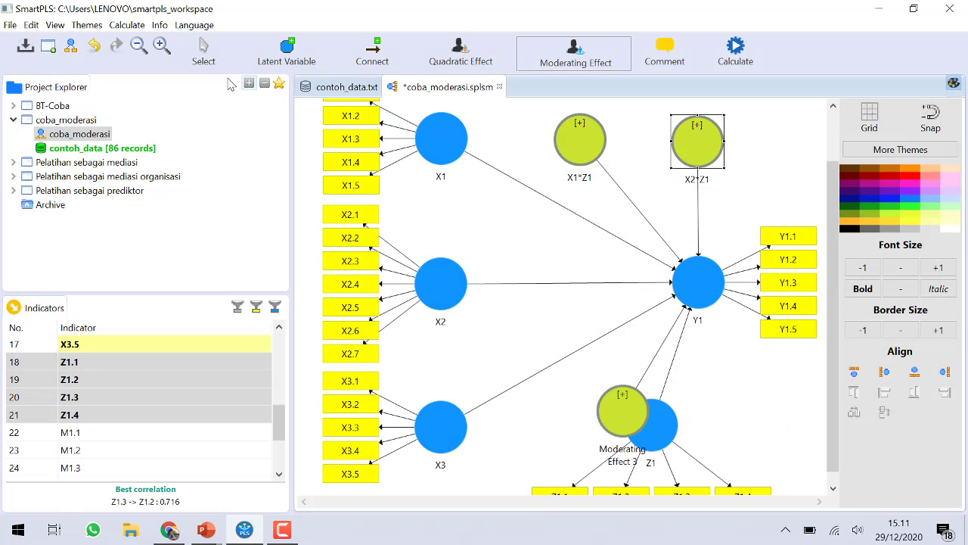
Rename the newest moderating effect as X3*Z1 and space the three interaction terms evenly in a row above Y1
click(206, 54)
click(622, 409)
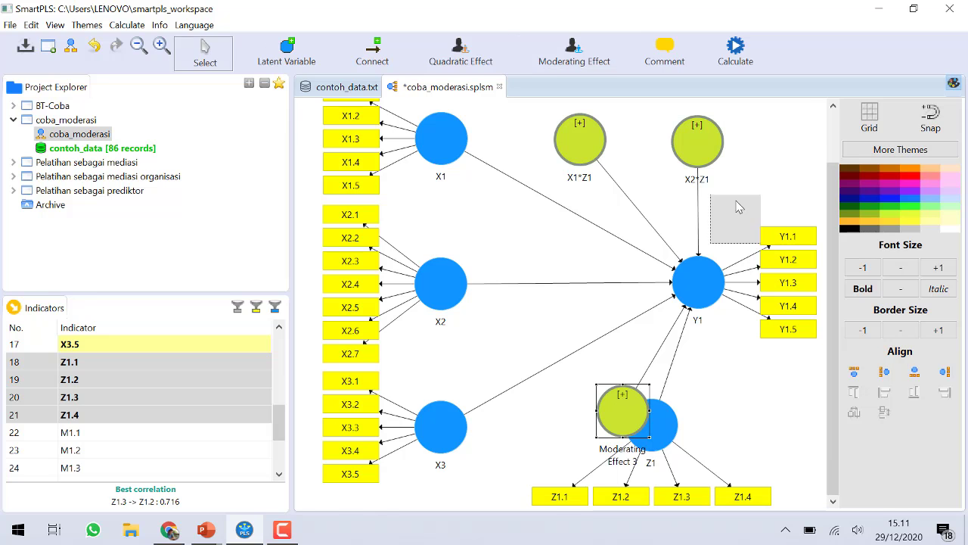
drag(775, 154, 787, 135)
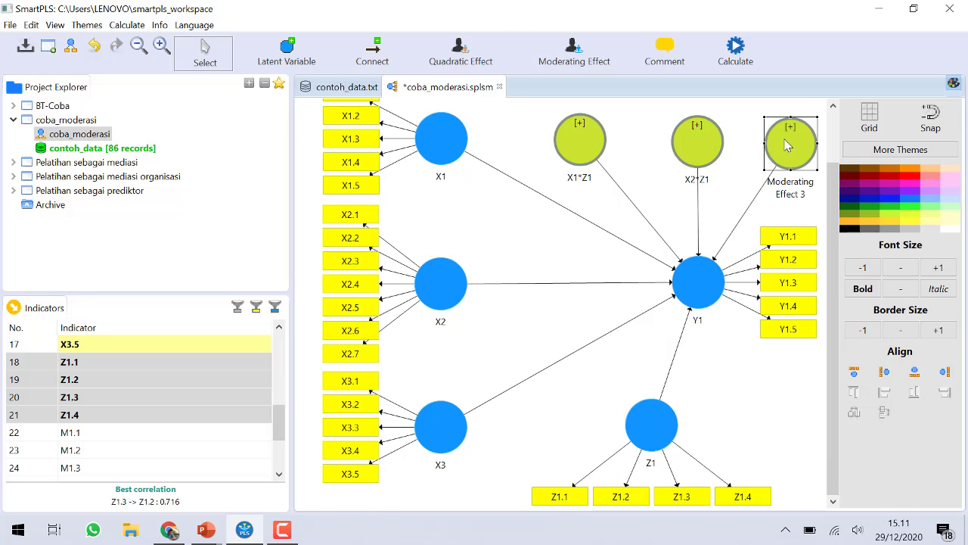
right_click(789, 148)
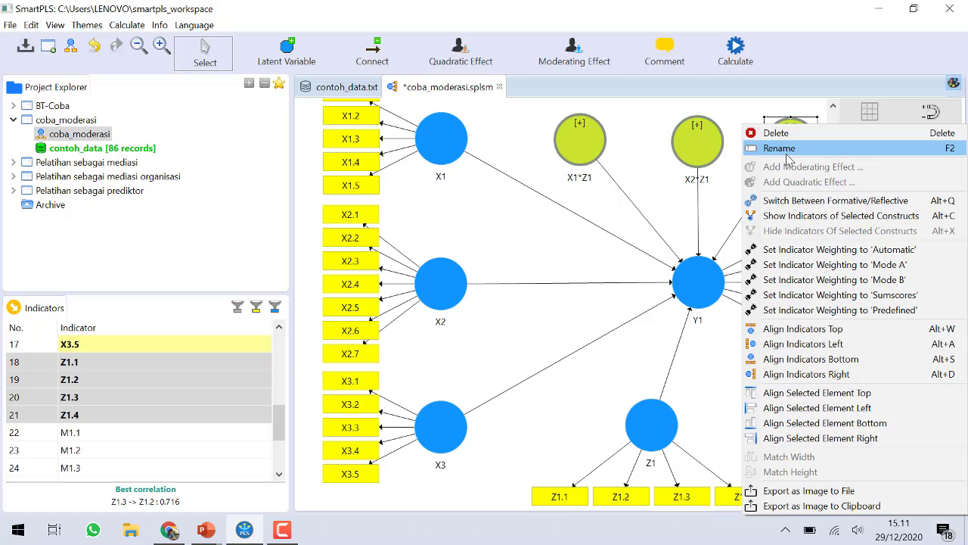
click(785, 148)
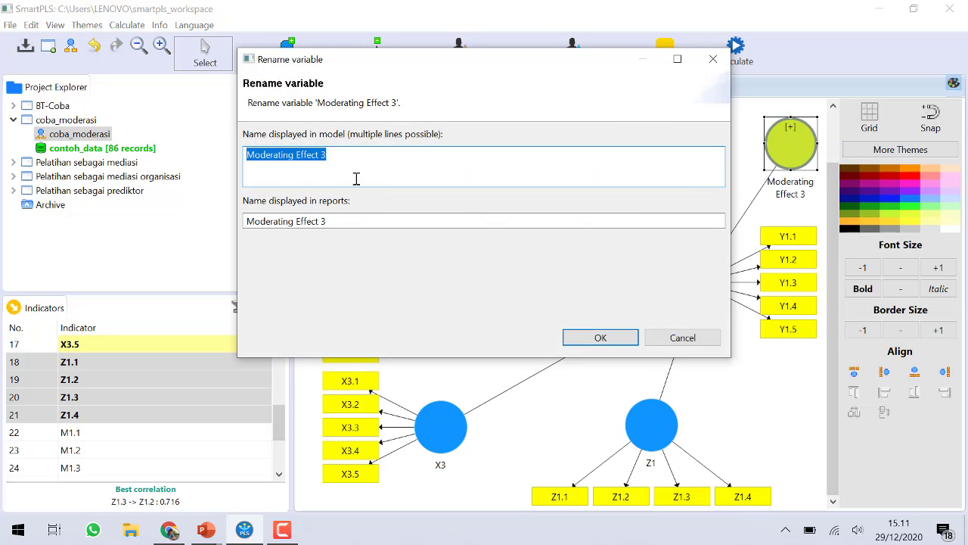
text(X3*Z1)
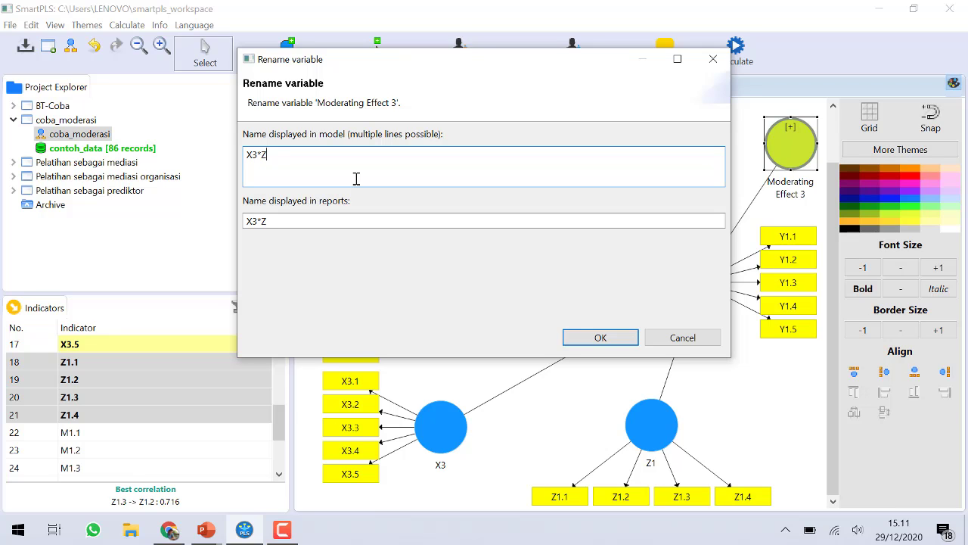
click(571, 337)
drag(586, 157, 606, 157)
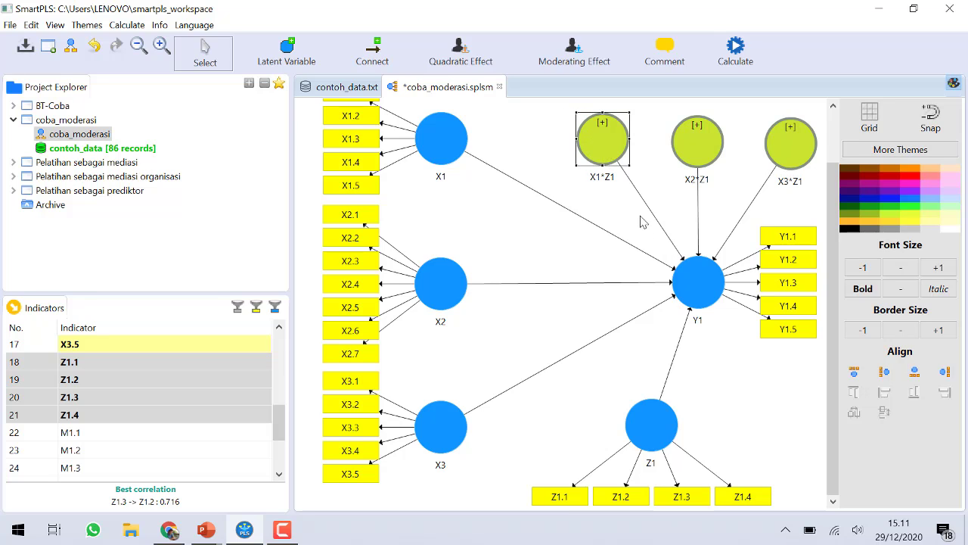
click(730, 403)
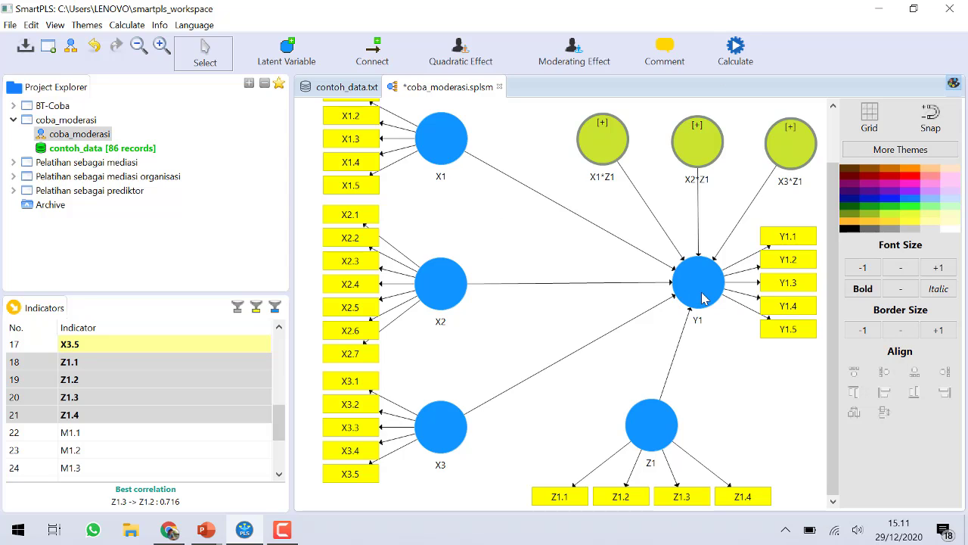
Compare the path model with the Model Analisis slide in the PowerPoint slide show, and return to SmartPLS
key(alt+Tab)
key(Right)
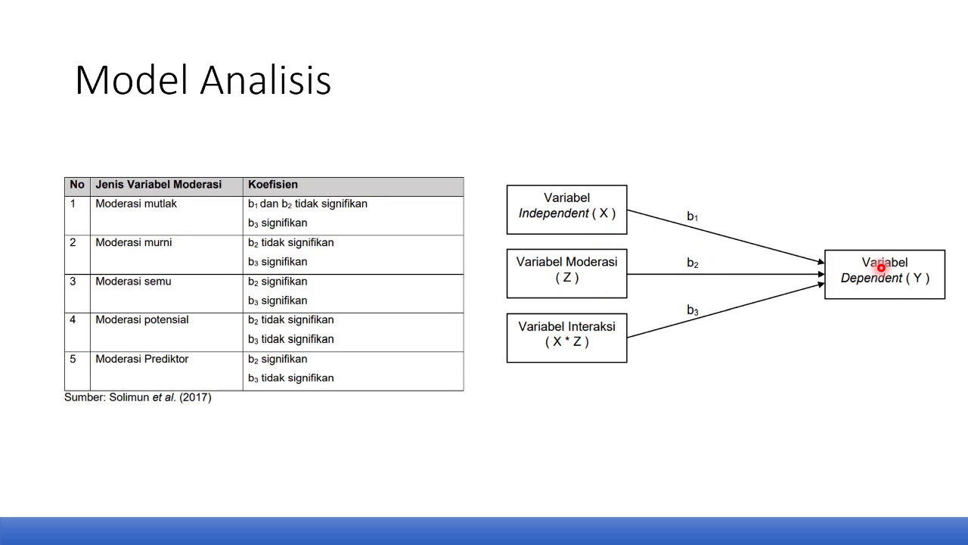
key(alt+Tab)
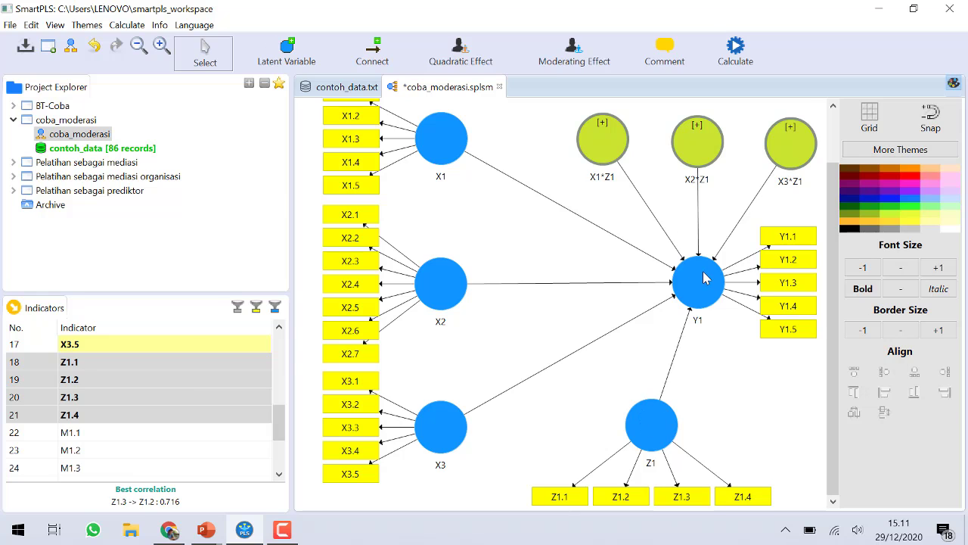
key(alt+Tab)
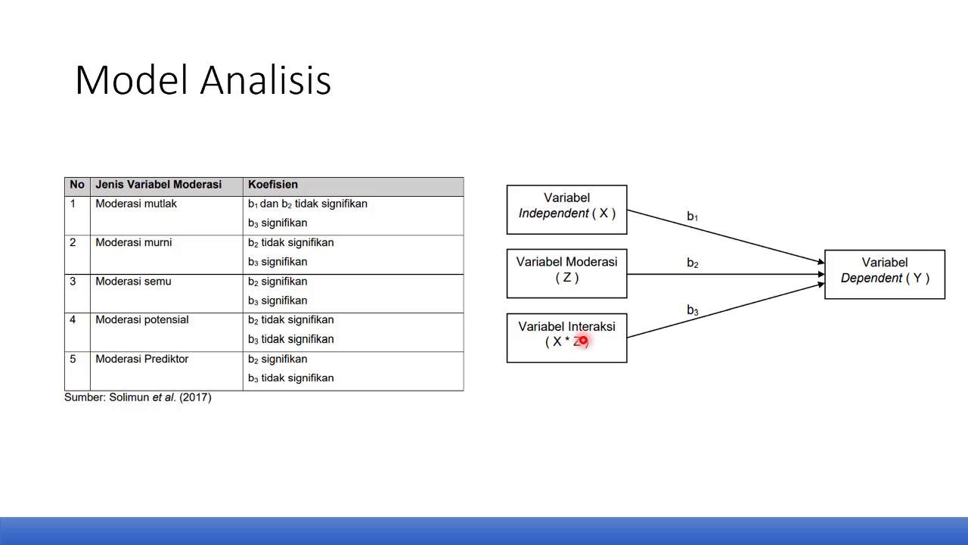
key(alt+Tab)
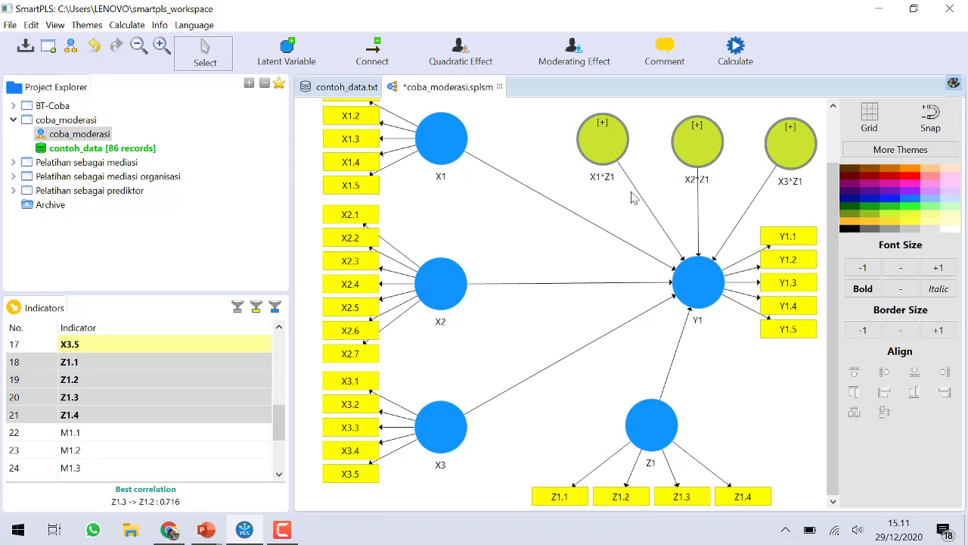
Nudge the X3*Z1 interaction term slightly up and inward to line up with X1*Z1 and X2*Z1
click(786, 143)
drag(783, 139, 779, 136)
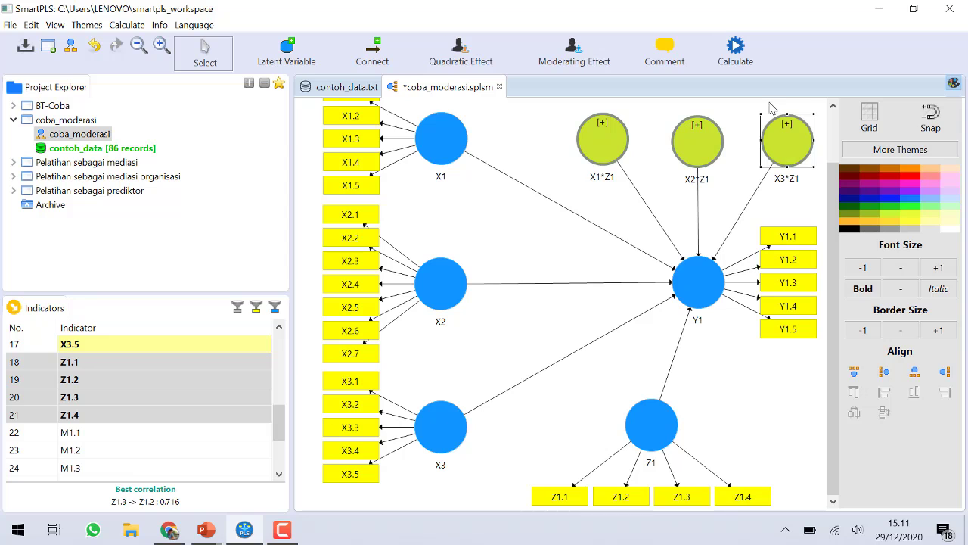
Run basic two-tailed Bootstrapping with 500 subsamples at significance level 0,05, and widen the path name and P Values columns of the Path Coefficients report
click(744, 52)
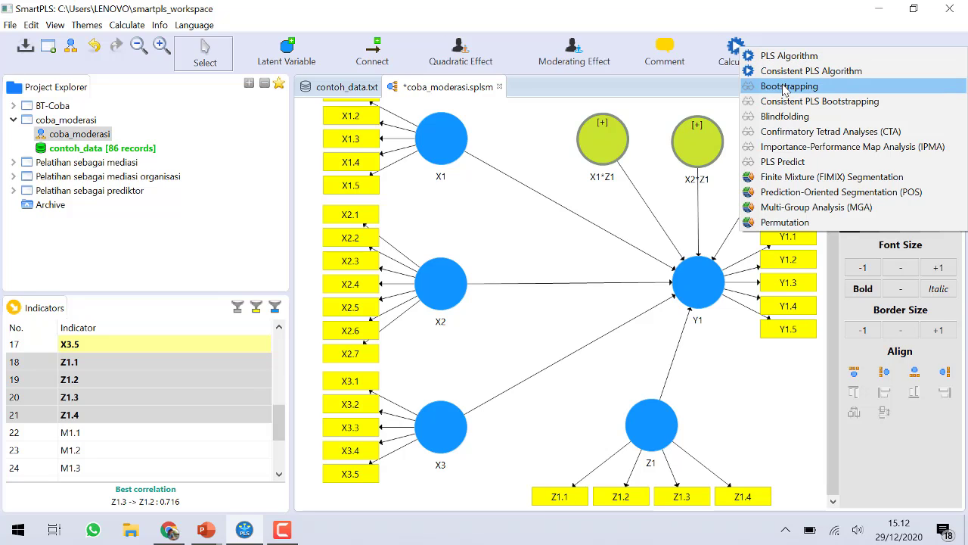
click(785, 87)
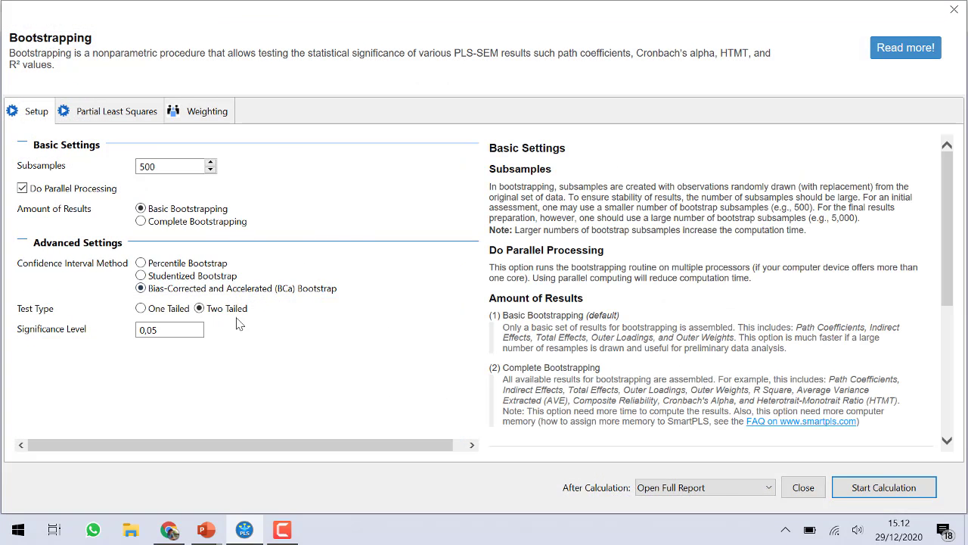
click(152, 336)
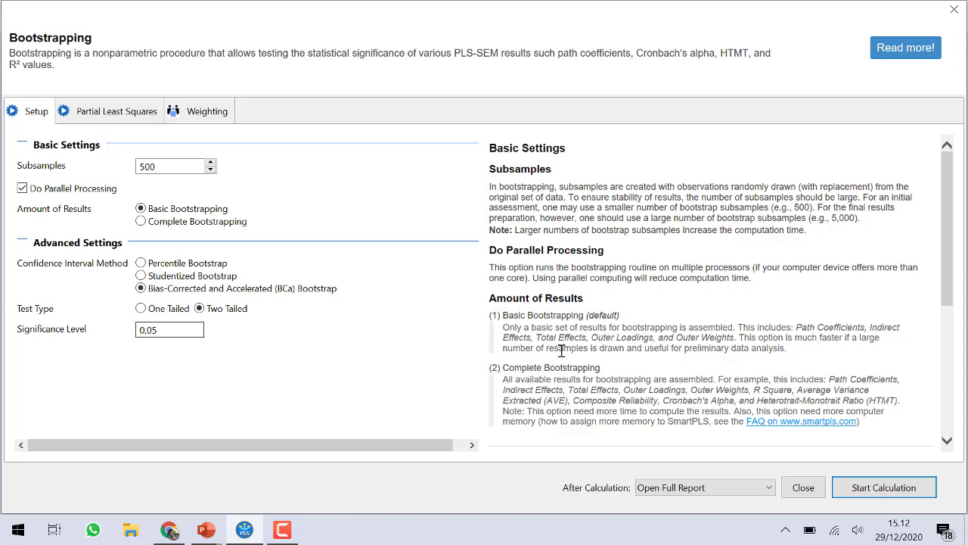
click(873, 493)
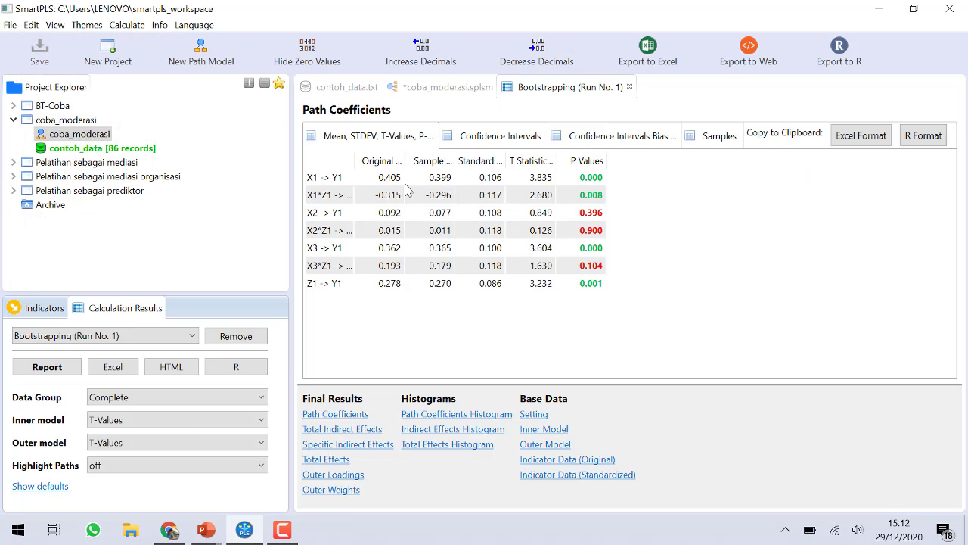
drag(352, 157, 364, 158)
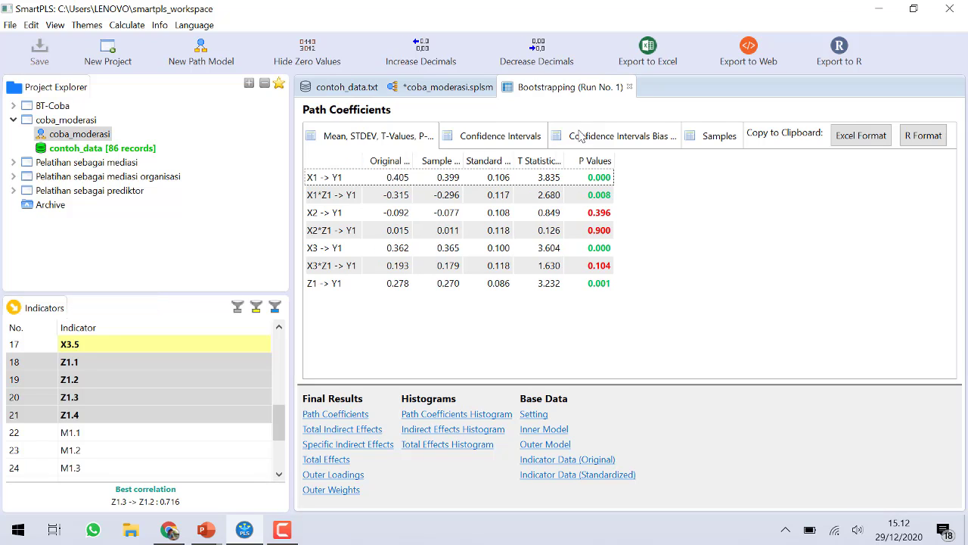
drag(615, 159, 629, 159)
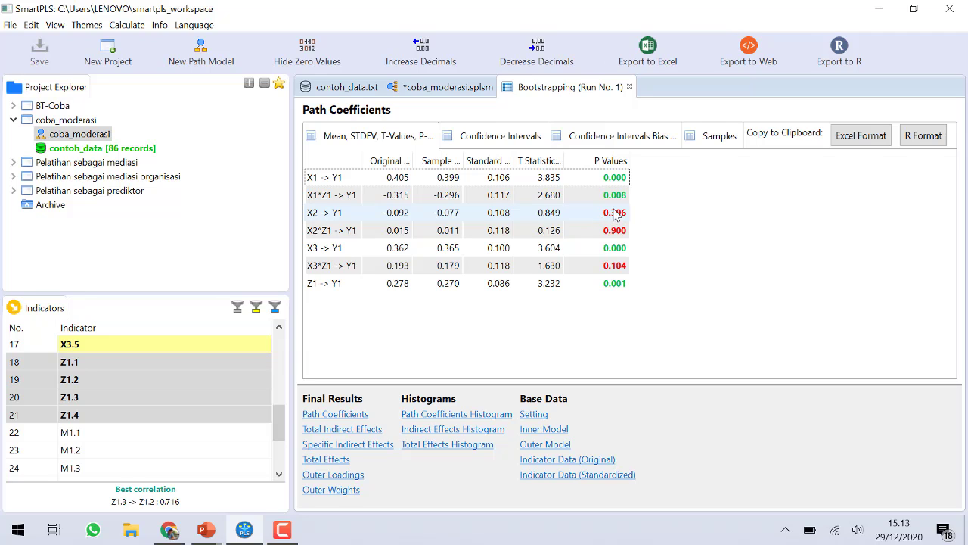
Check the moderation types on the Model Analisis slide in PowerPoint, and return to SmartPLS to examine the T-values on the path model
key(alt+Tab)
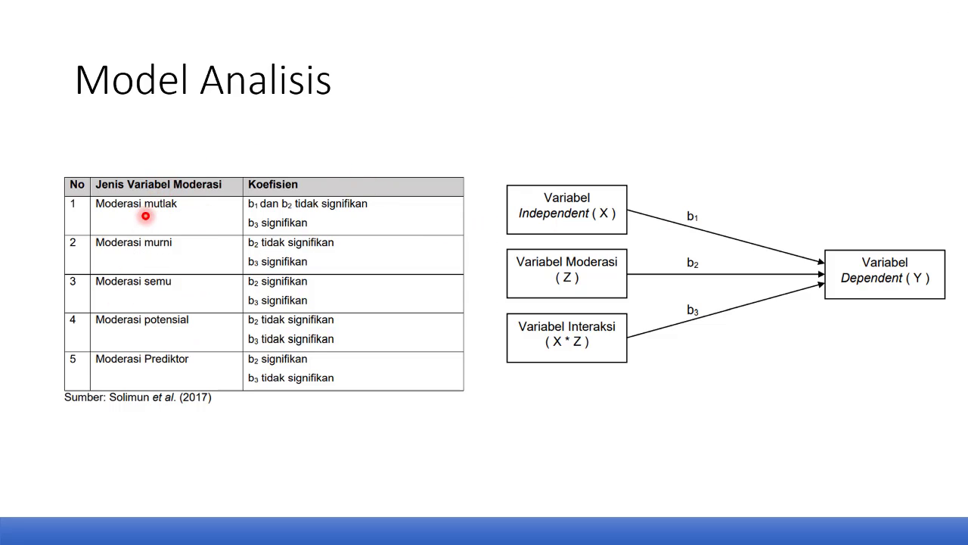
key(alt+Tab)
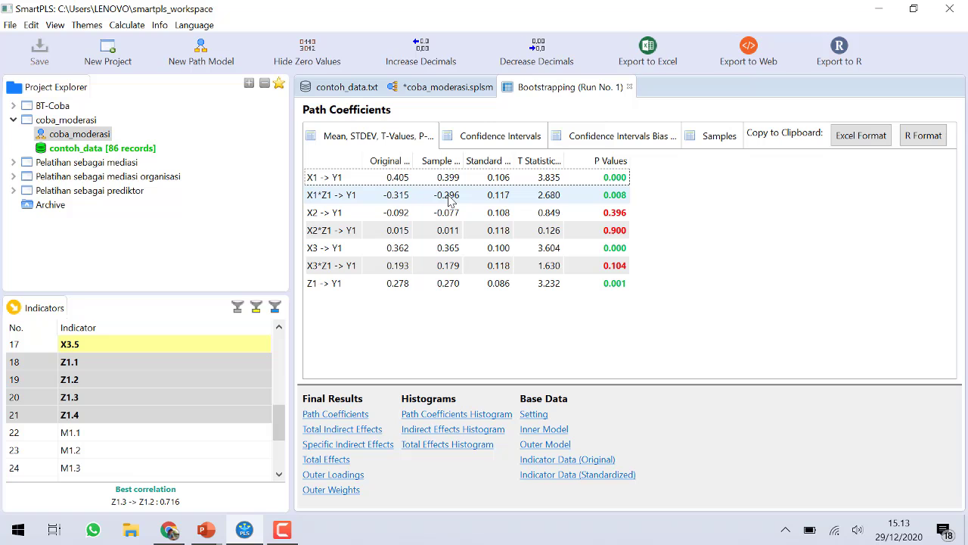
click(441, 87)
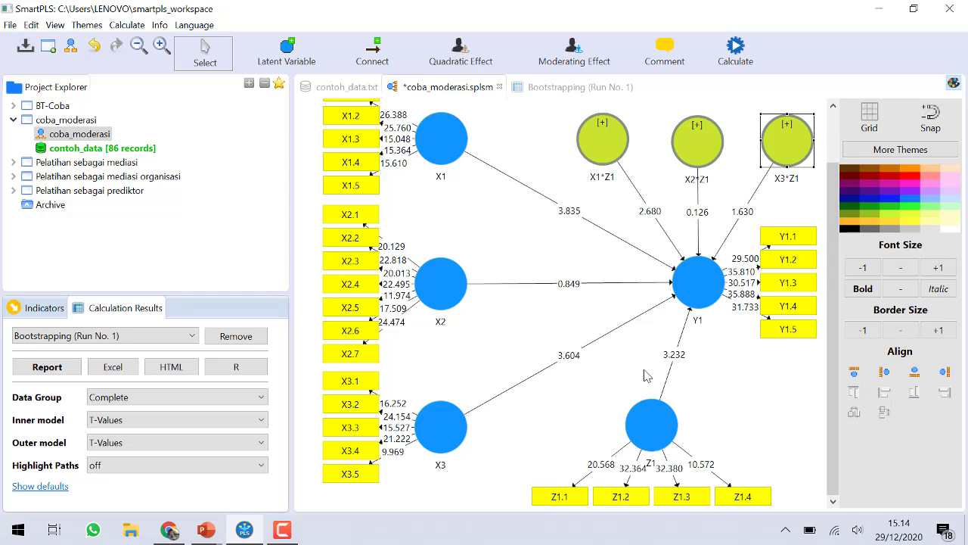
key(alt+Tab)
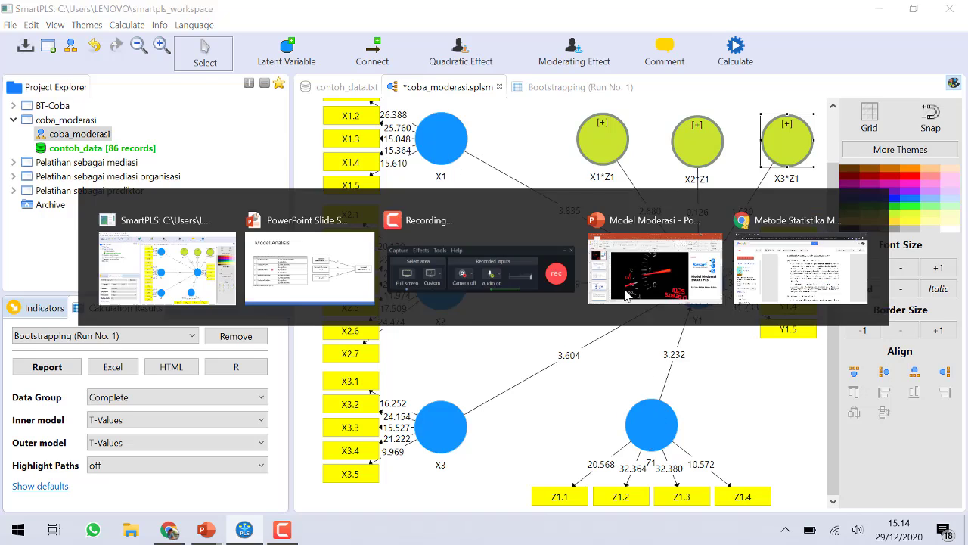
key(alt+Tab)
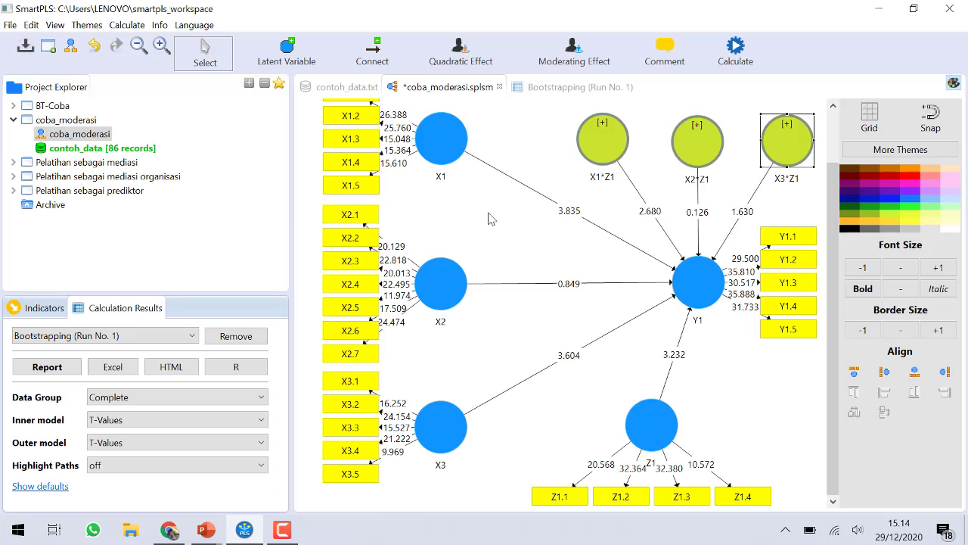
Compare the P values in the bootstrapping report with the b2 and b3 significance criteria on the Model Analisis slide in PowerPoint
click(559, 87)
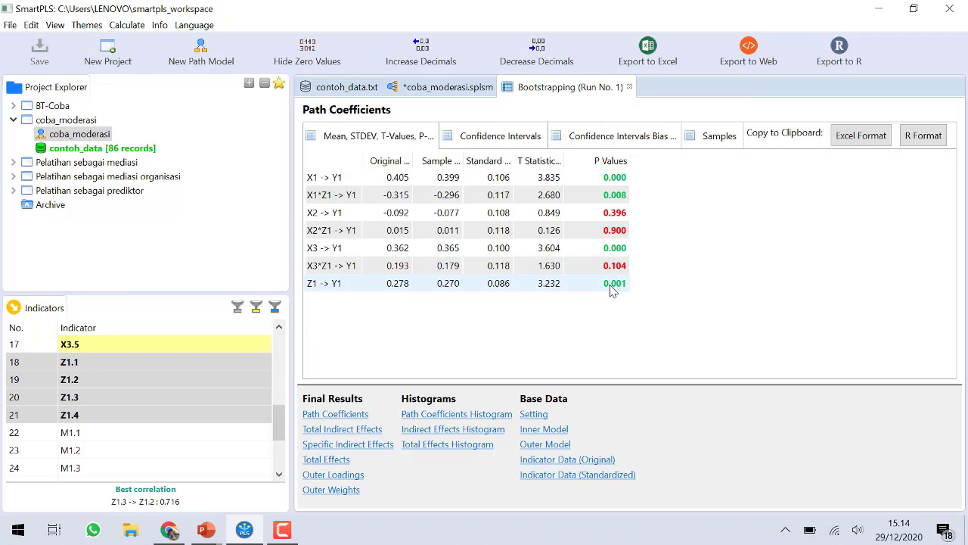
key(alt+Tab)
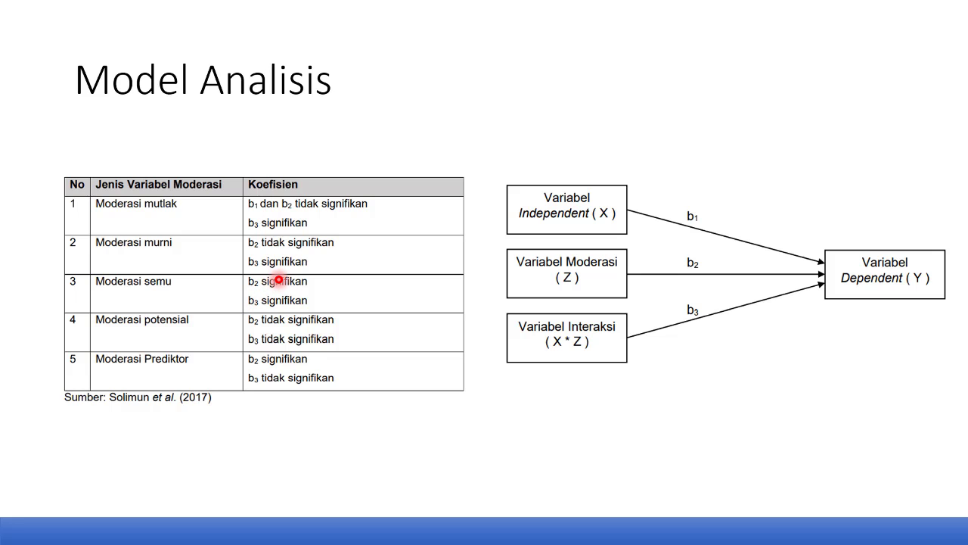
key(alt+Tab)
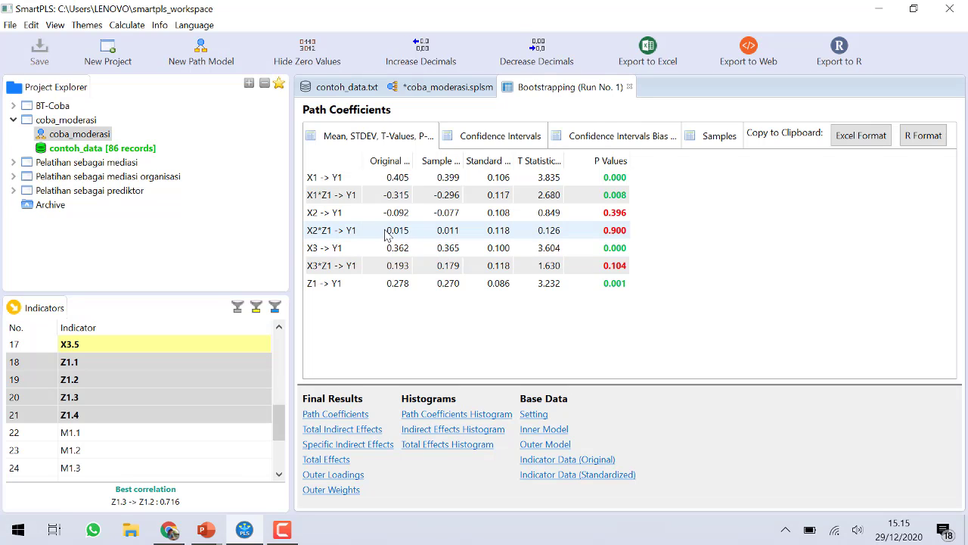
key(alt+Tab)
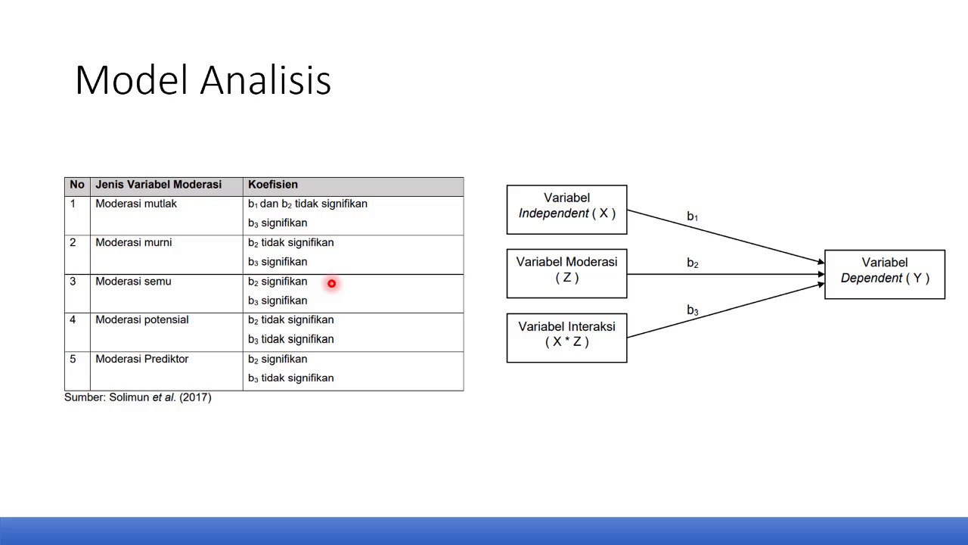